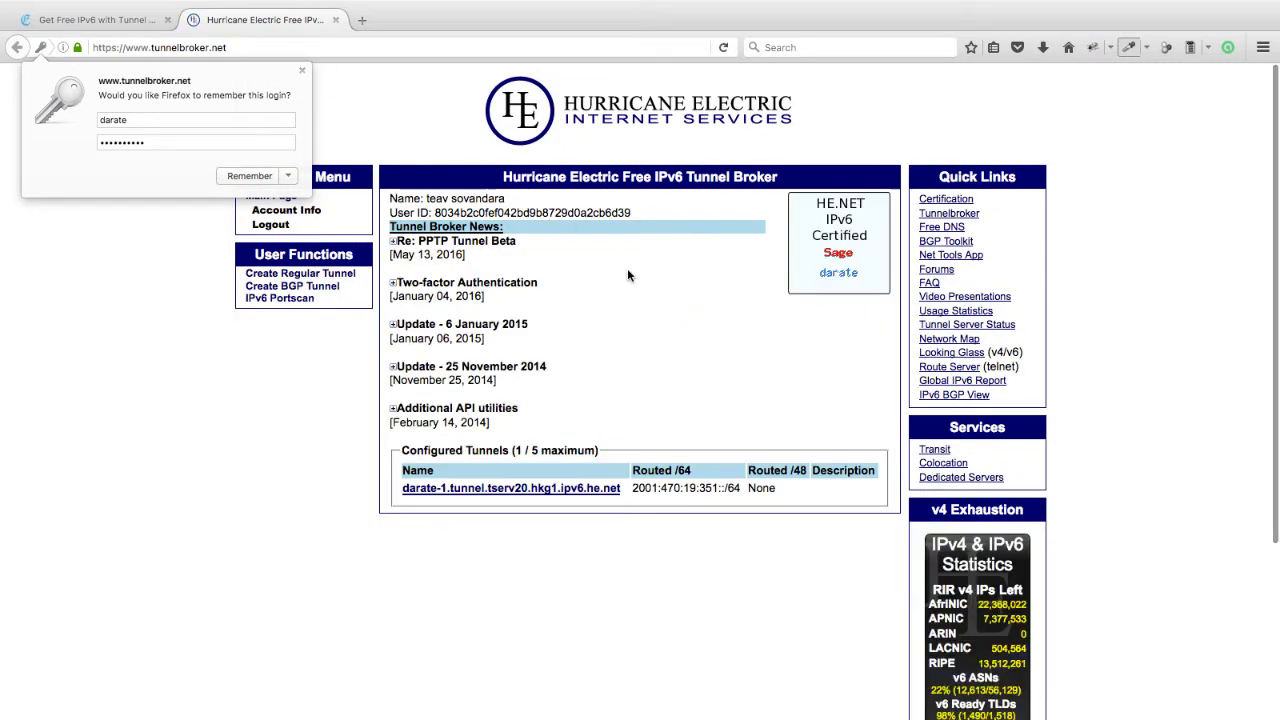
# - Start a new regular tunnel and set its IPv4 endpoint to the viewing address 103.24.34.78
pyautogui.click(628, 275)
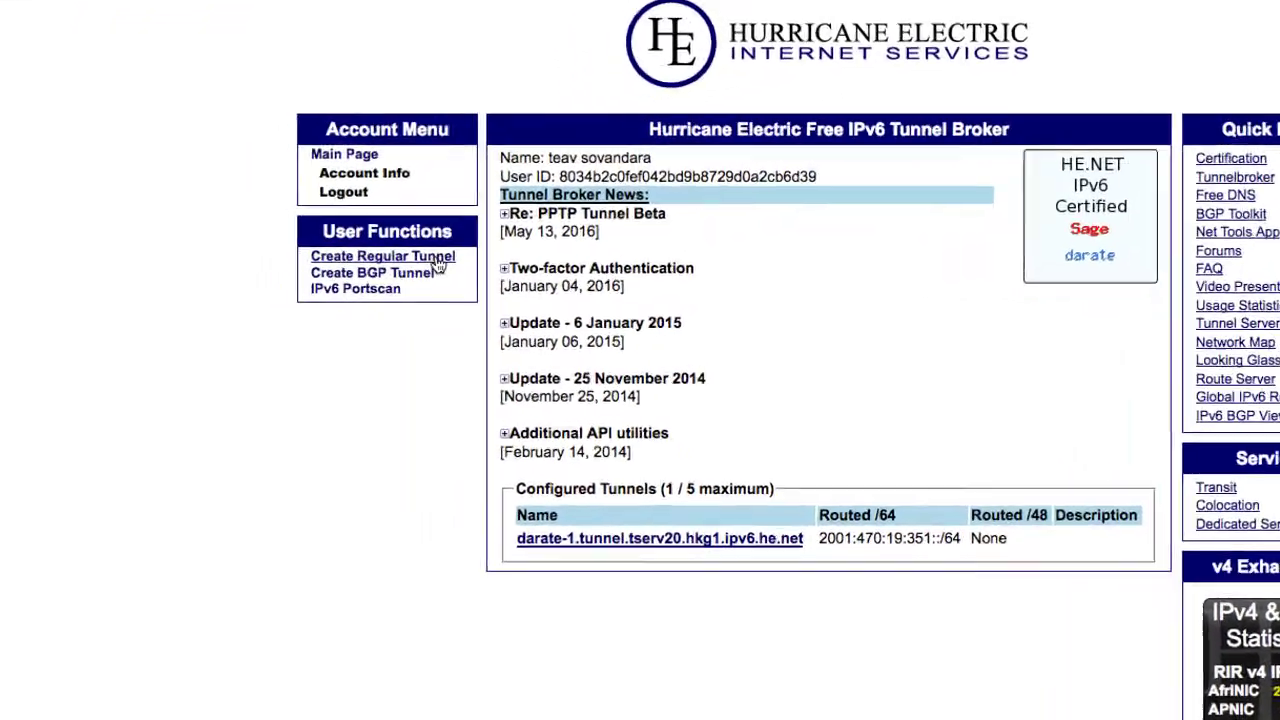
pyautogui.click(439, 262)
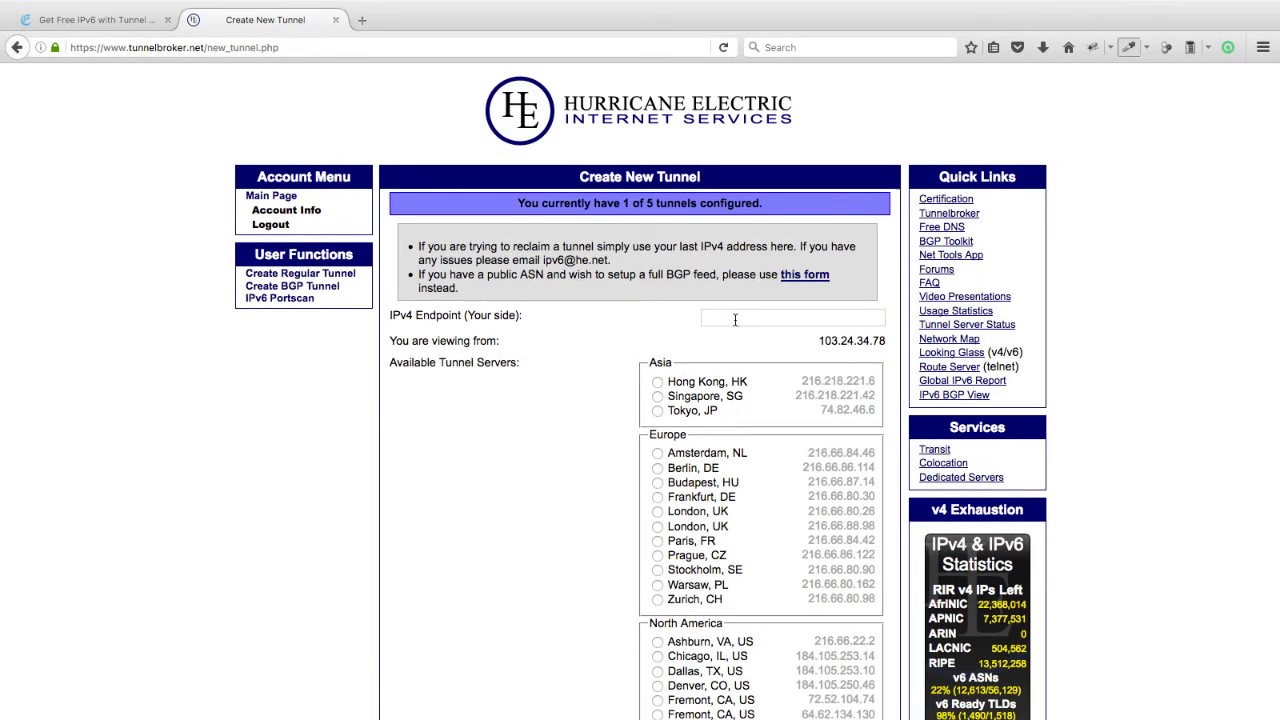
pyautogui.click(735, 319)
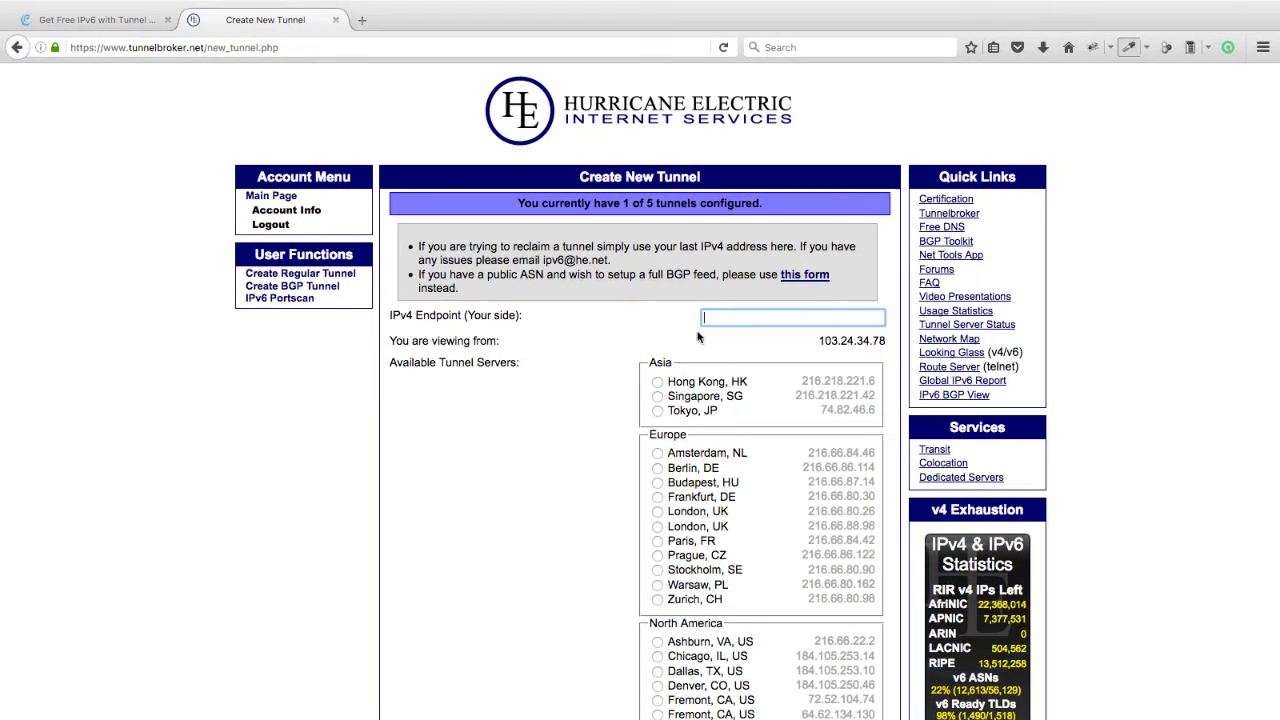
pyautogui.tripleClick(883, 341)
pyautogui.press('super+c')
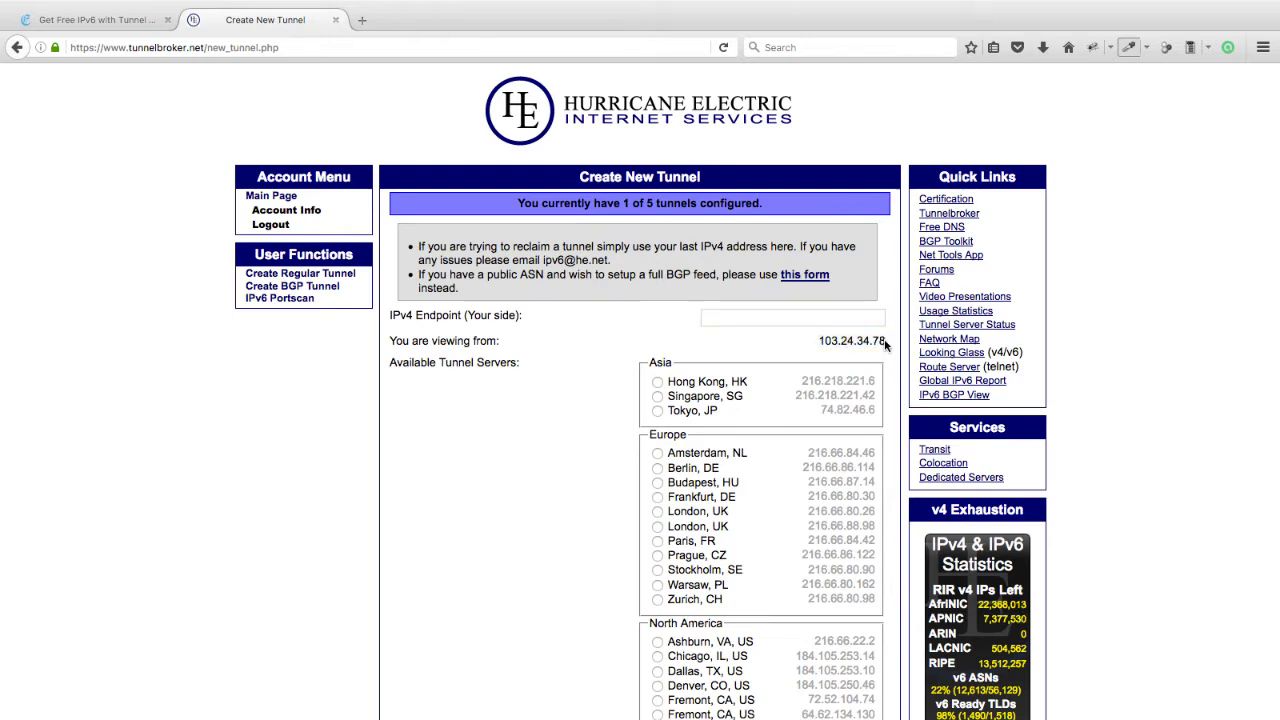
pyautogui.click(820, 310)
pyautogui.press('super+v')
# - Choose the Singapore, SG tunnel server and create the tunnel
pyautogui.scroll(-1, 681, 437)
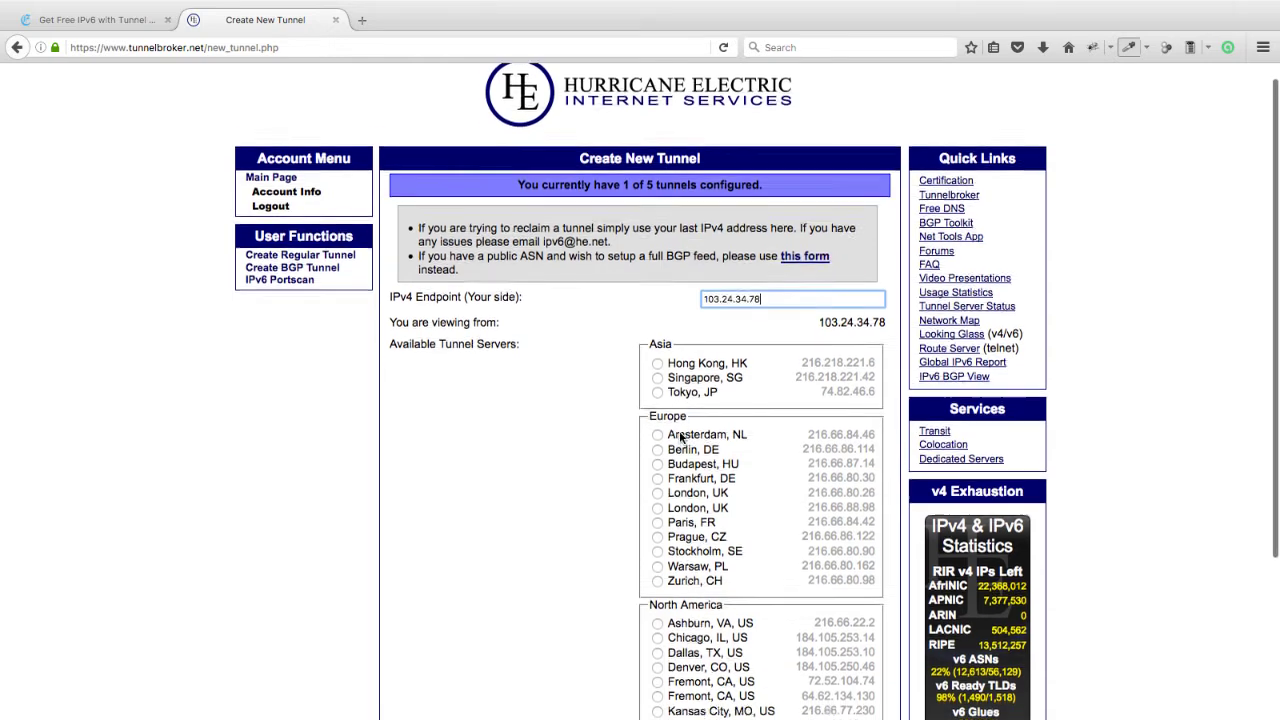
pyautogui.scroll(-3, 681, 437)
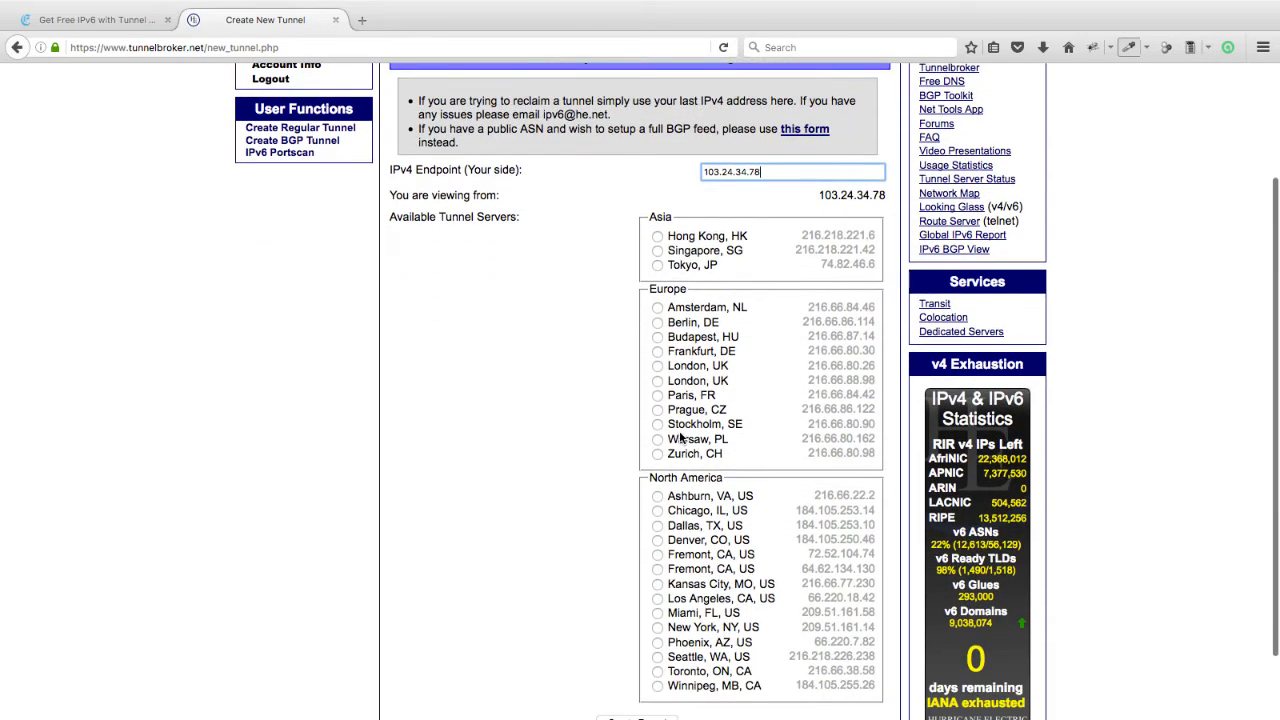
pyautogui.scroll(-2, 681, 437)
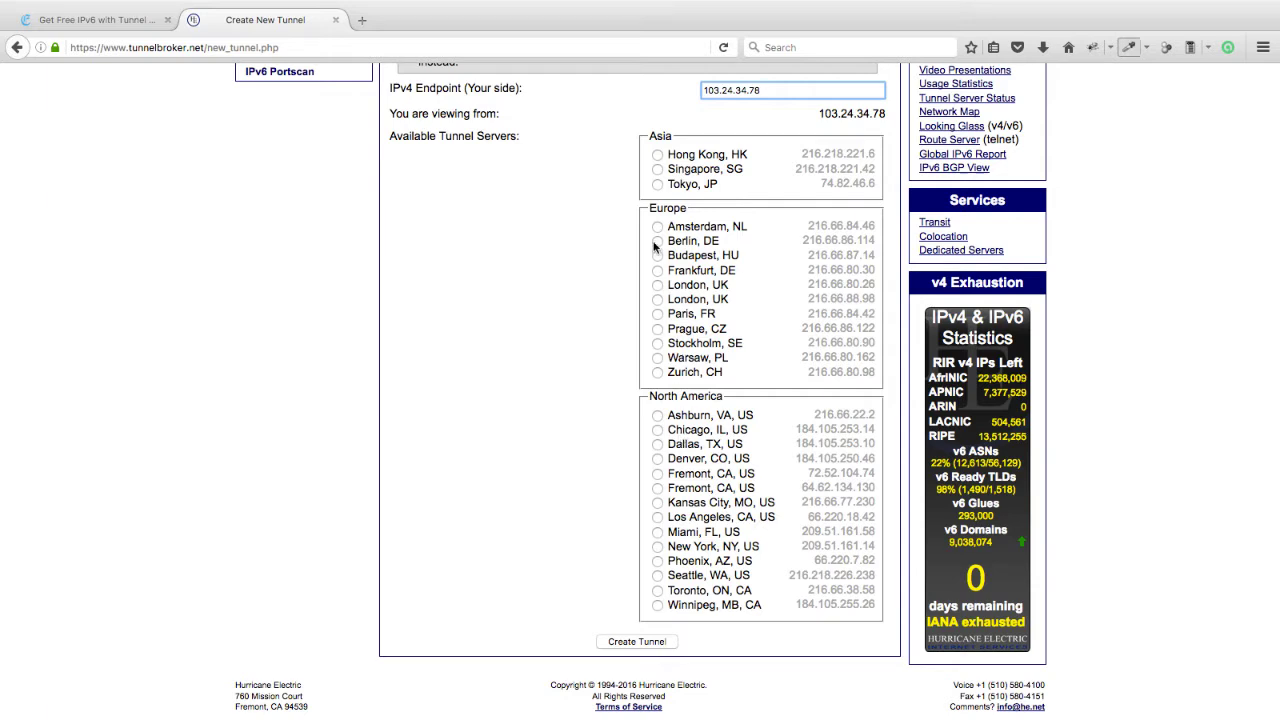
pyautogui.scroll(2, 655, 244)
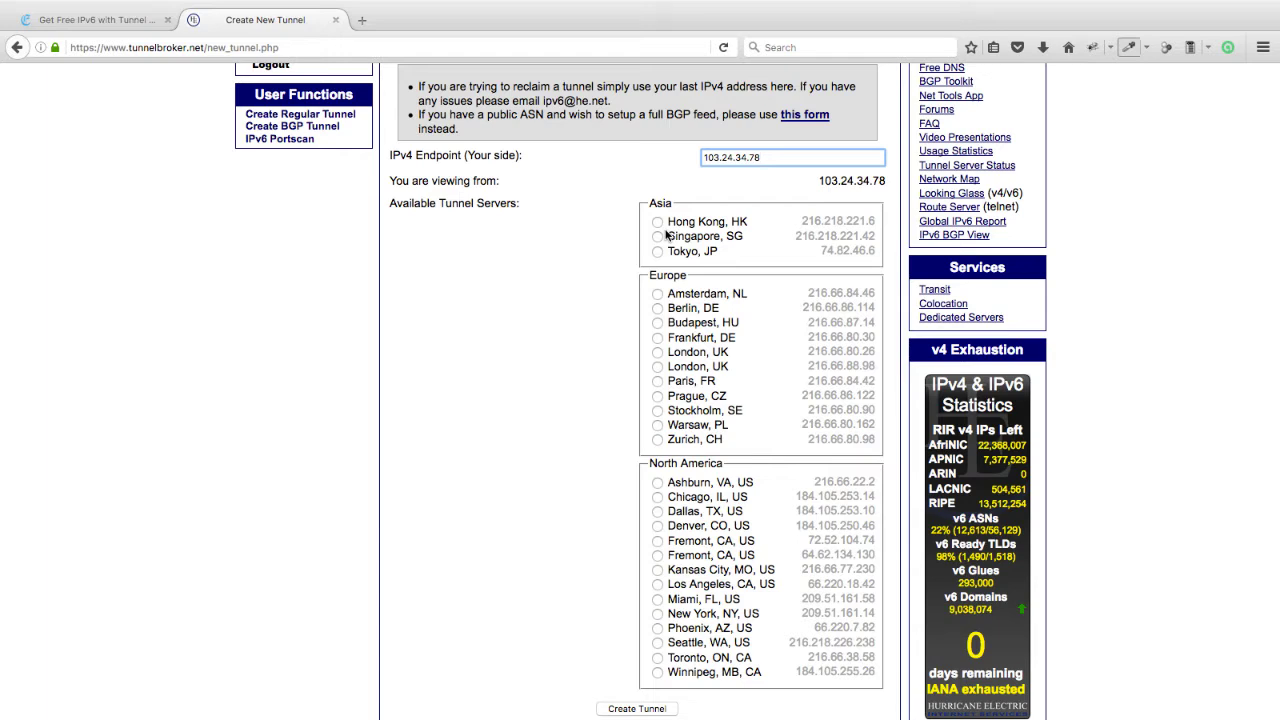
pyautogui.click(657, 237)
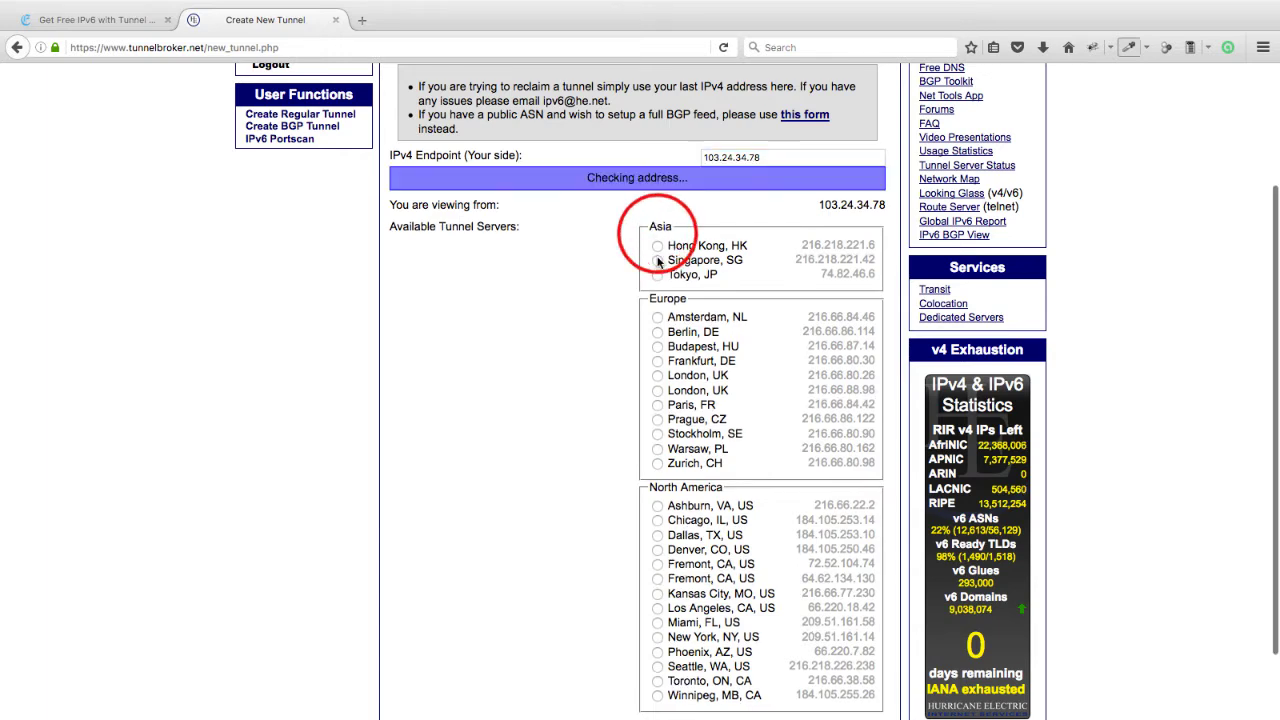
pyautogui.click(657, 260)
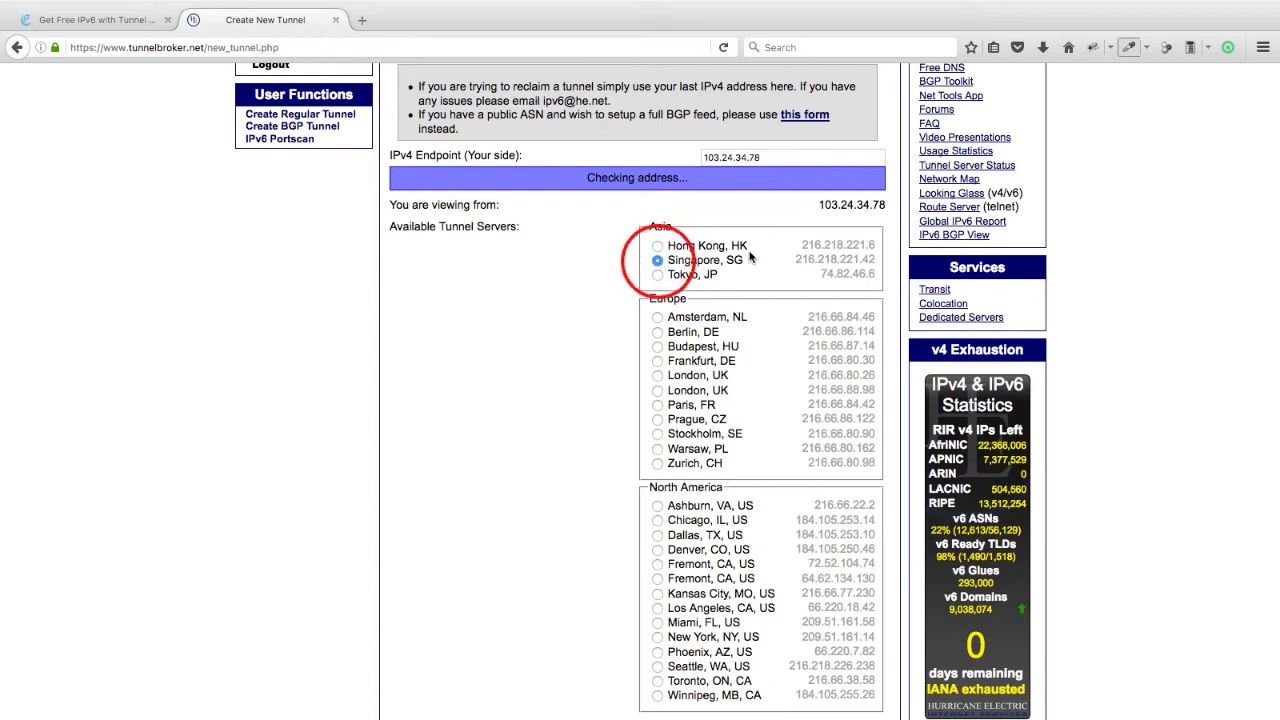
pyautogui.scroll(-2, 680, 390)
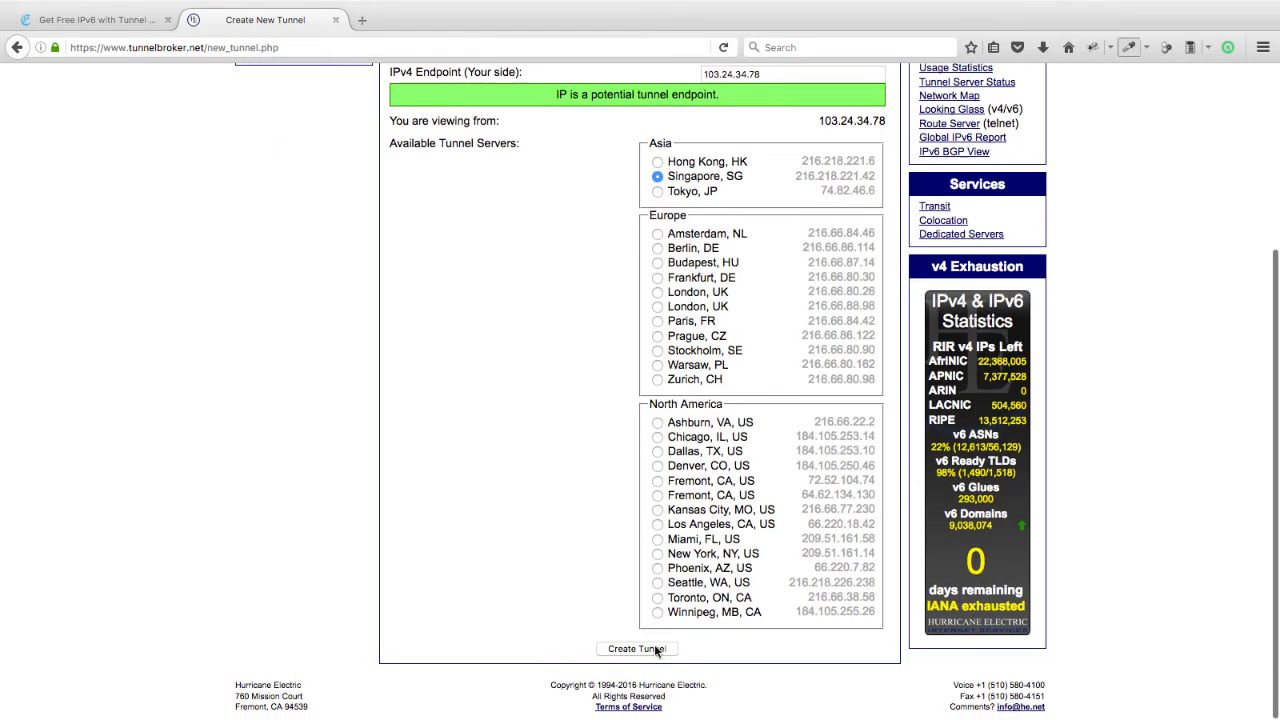
pyautogui.click(657, 648)
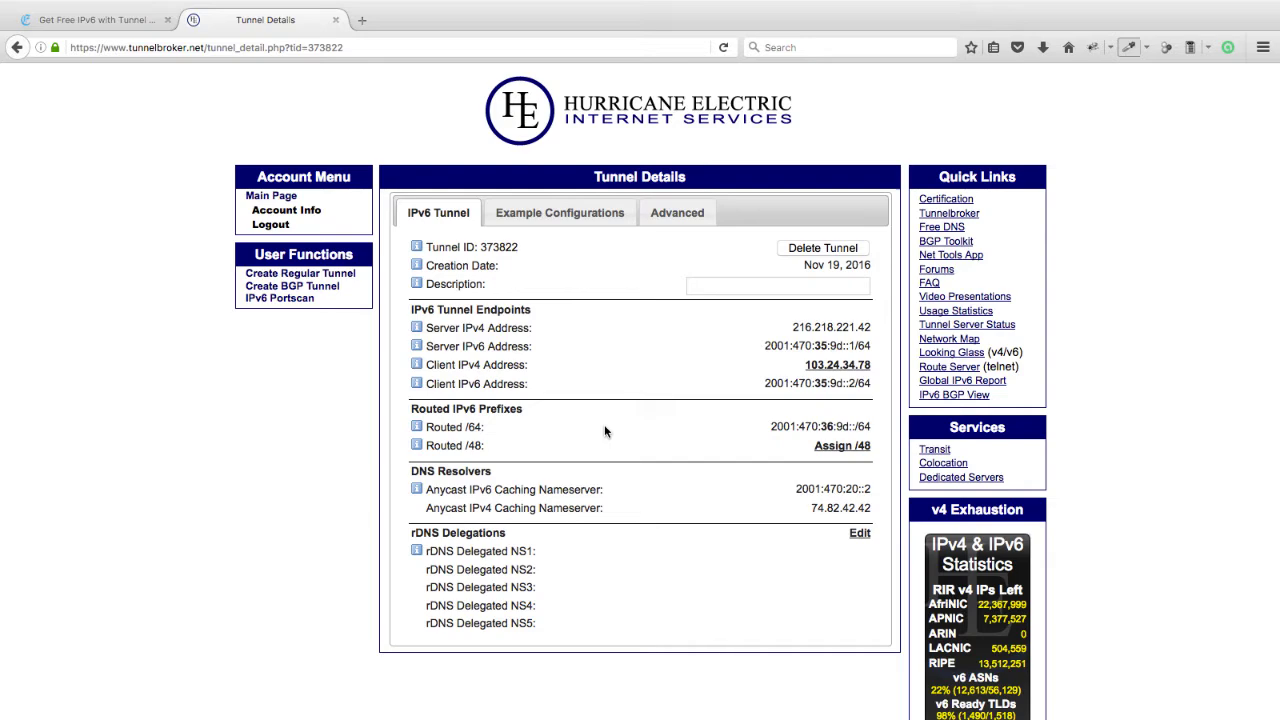
# - Review the server and client IPv6 addresses in the new tunnel's endpoint details
pyautogui.scroll(-3, 604, 431)
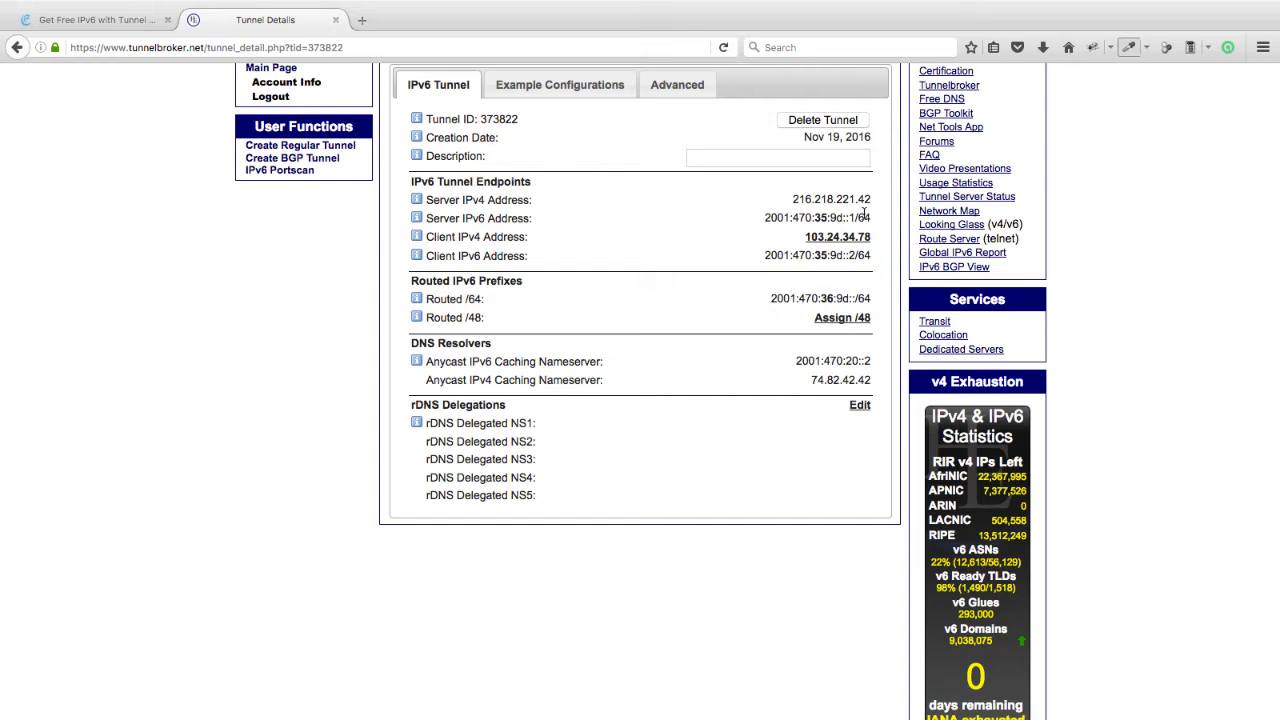
pyautogui.moveTo(863, 214); pyautogui.dragTo(771, 222)
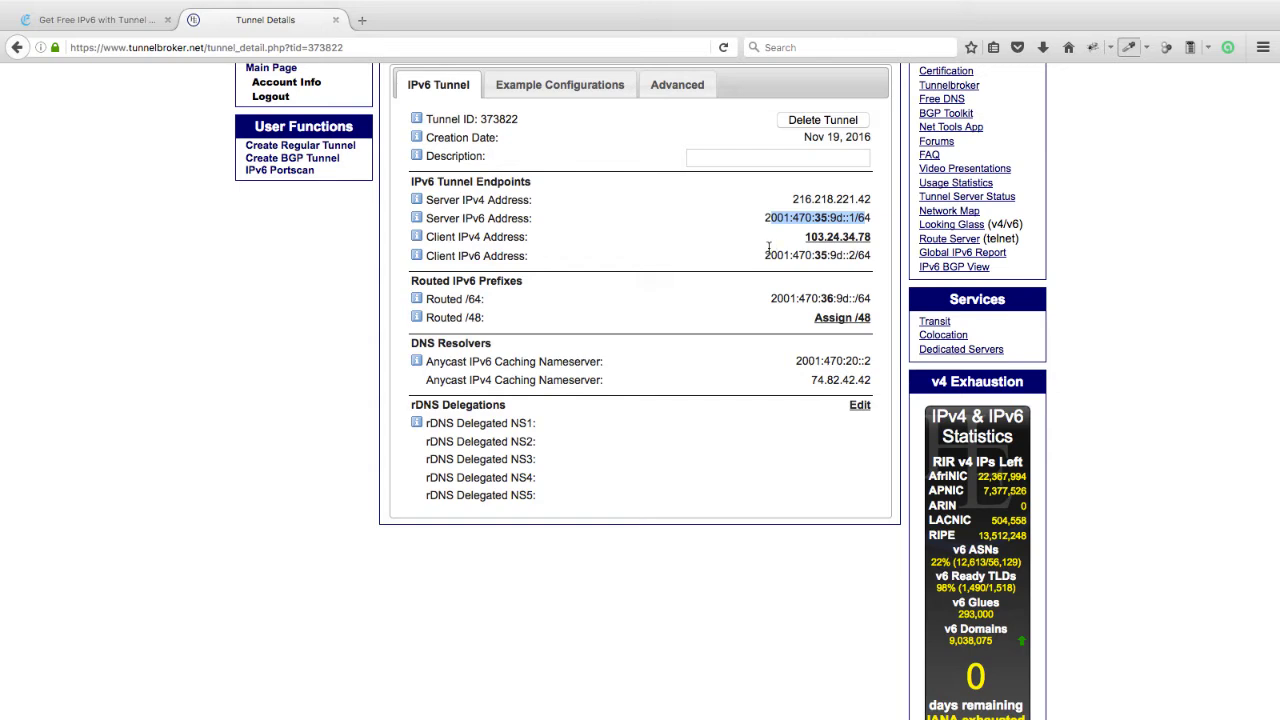
pyautogui.moveTo(764, 254); pyautogui.dragTo(848, 250)
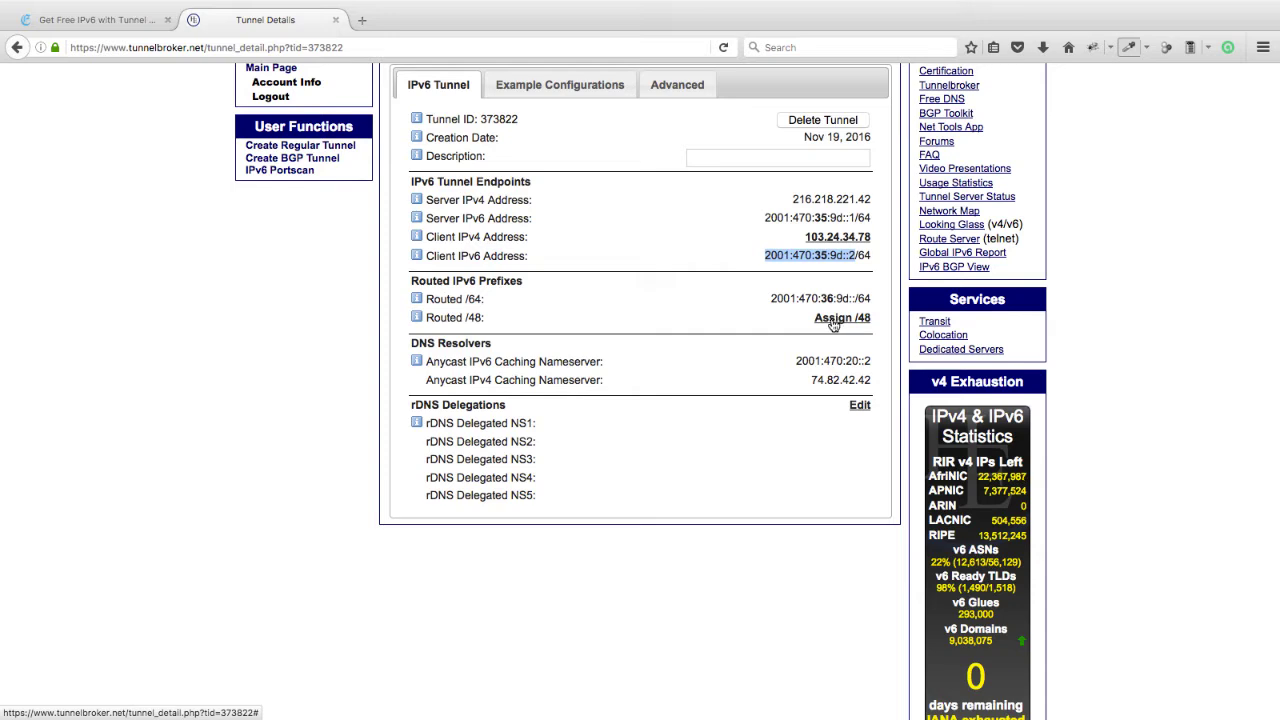
# - Generate the example configuration for Mikrotik and select all of its commands for copying
pyautogui.click(571, 87)
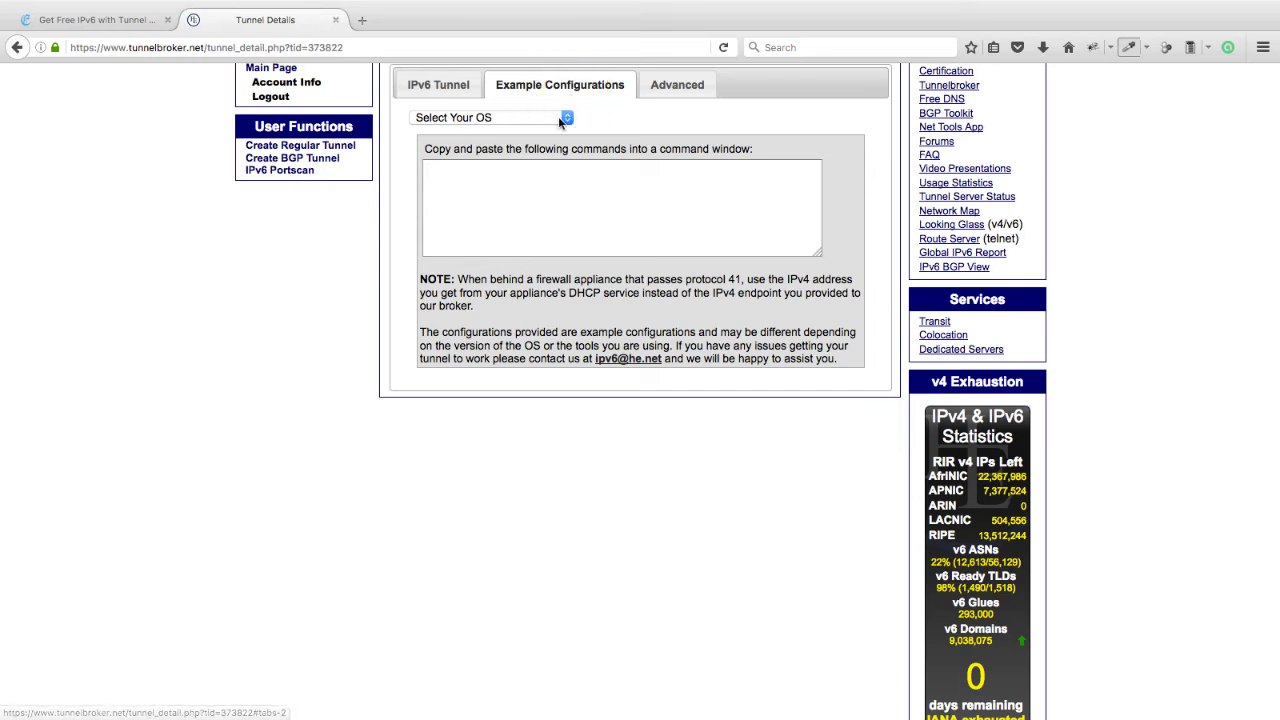
pyautogui.click(564, 118)
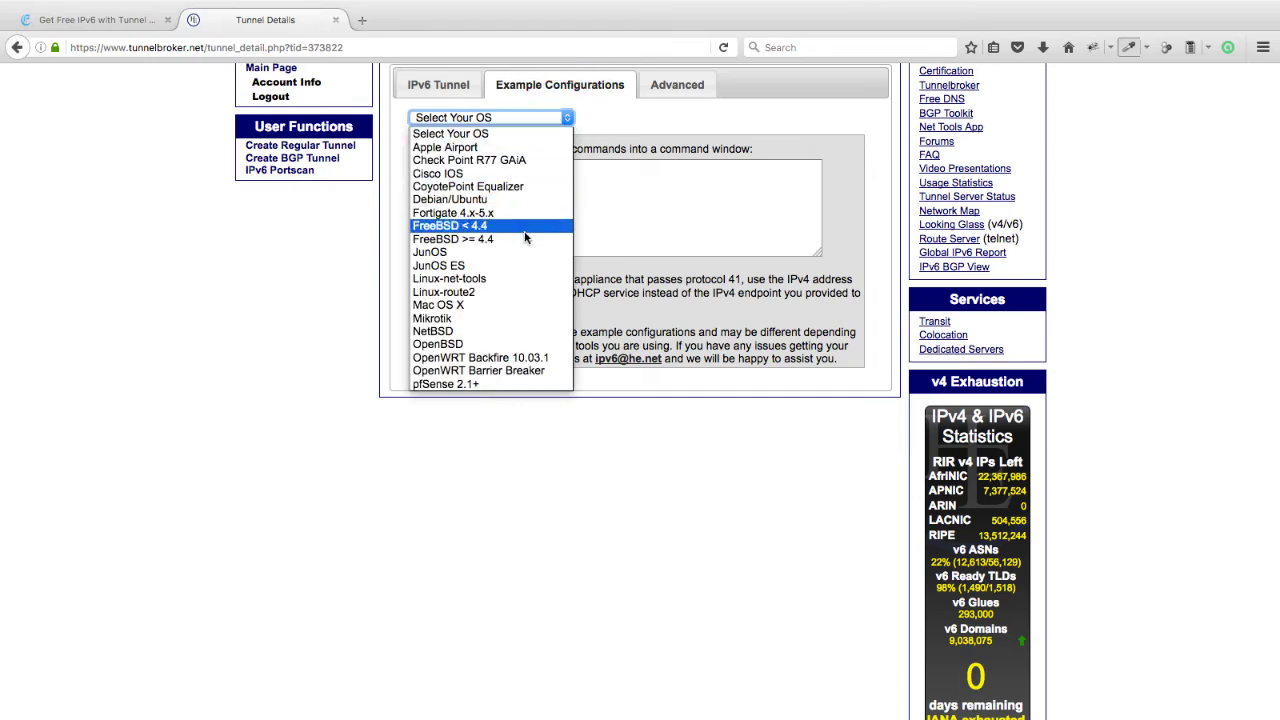
pyautogui.click(483, 318)
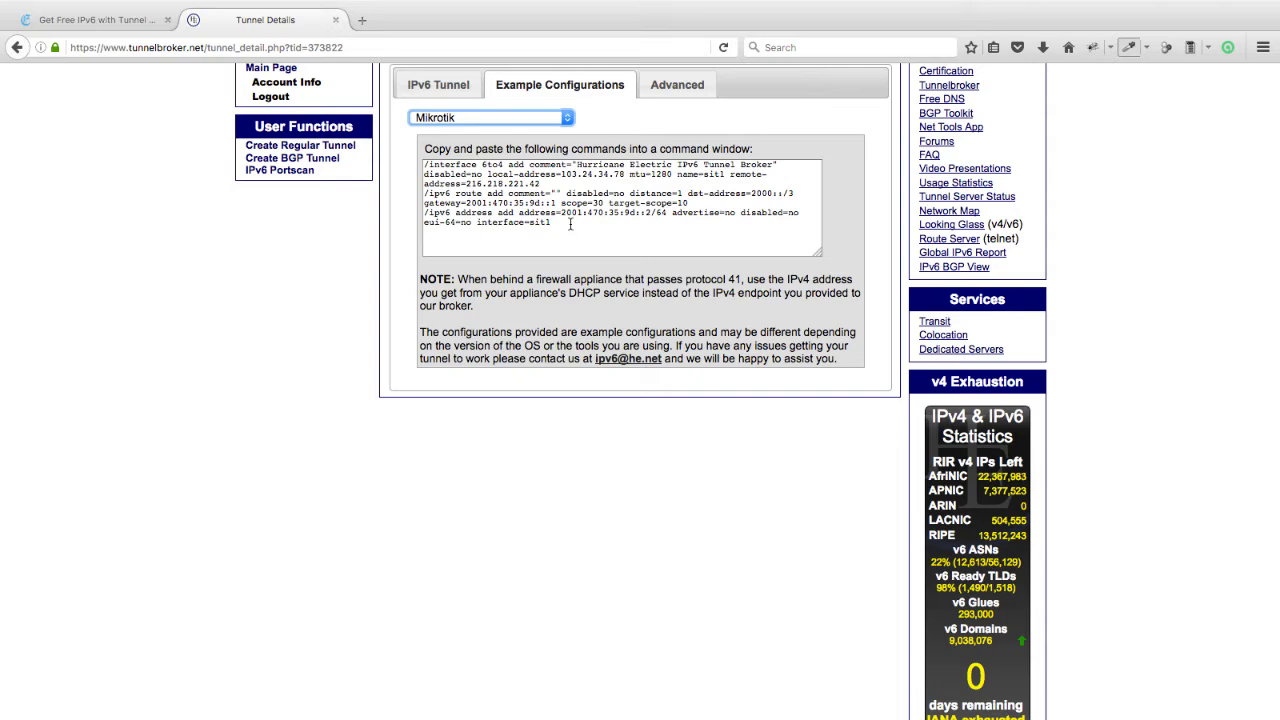
pyautogui.moveTo(570, 224); pyautogui.dragTo(416, 163)
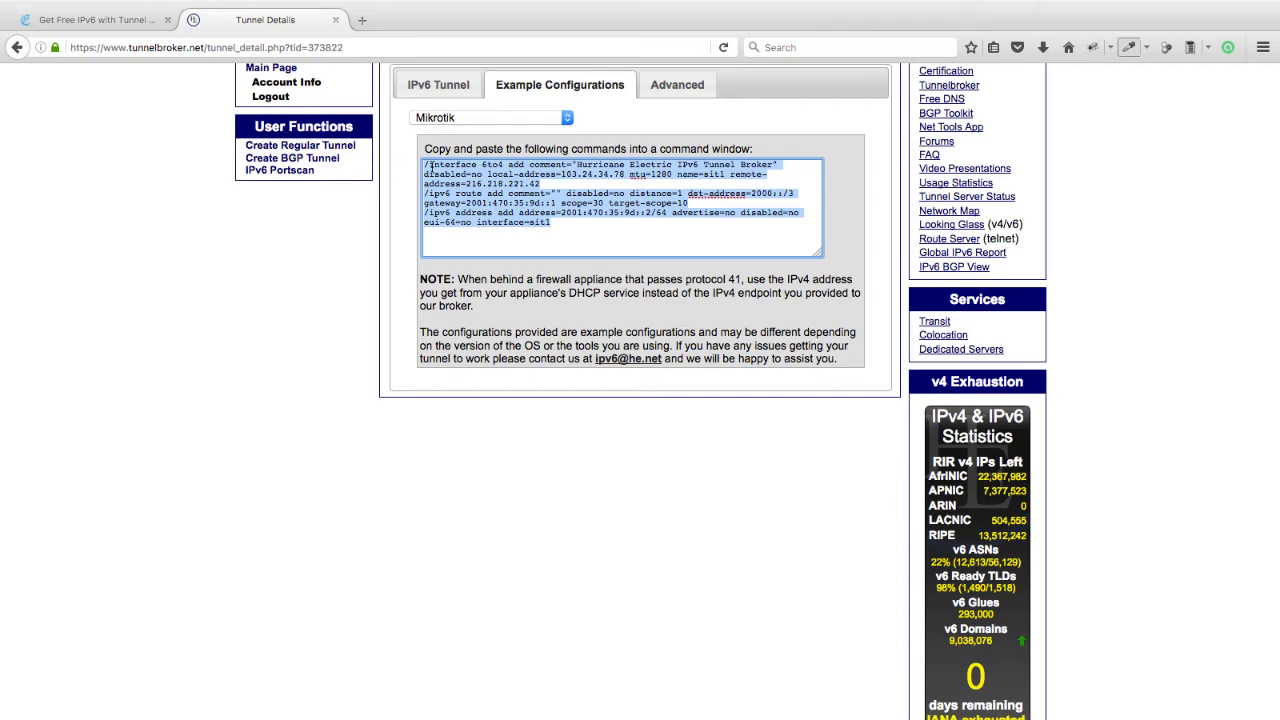
# - Switch to WinBox, open a terminal, decline viewing the software license, and run the copied Mikrotik tunnel commands
pyautogui.click(133, 24)
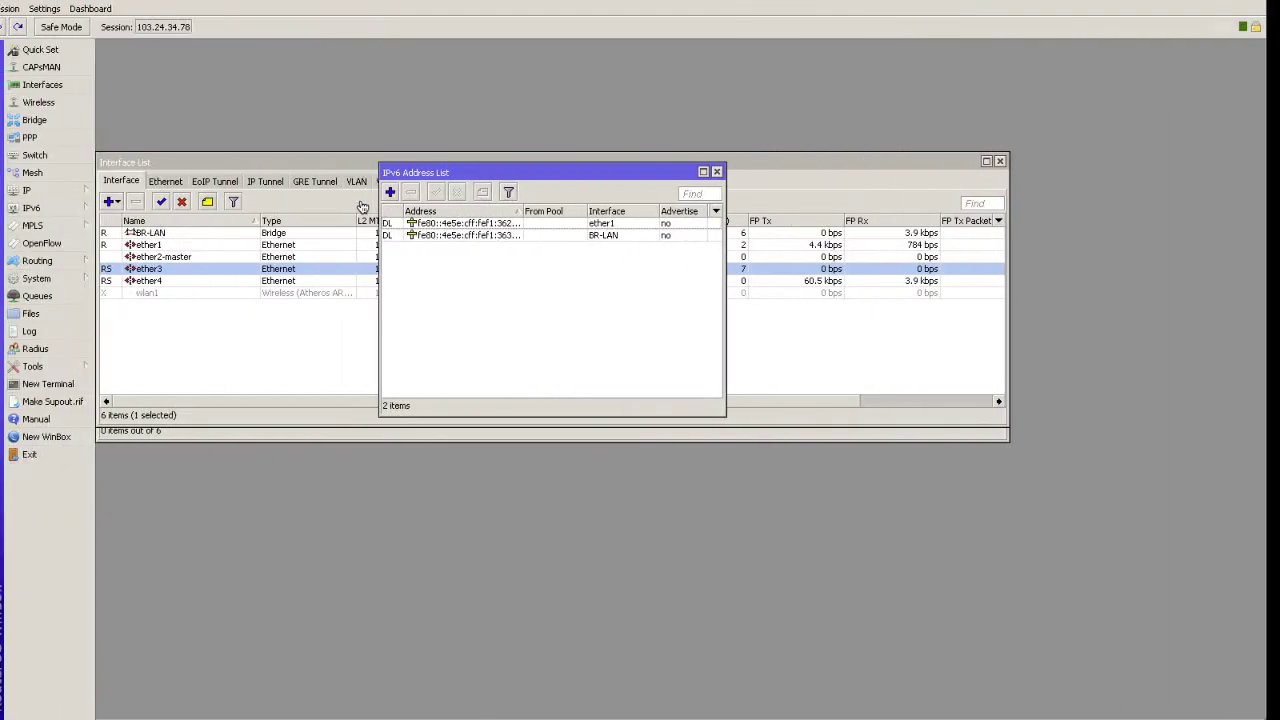
pyautogui.click(94, 389)
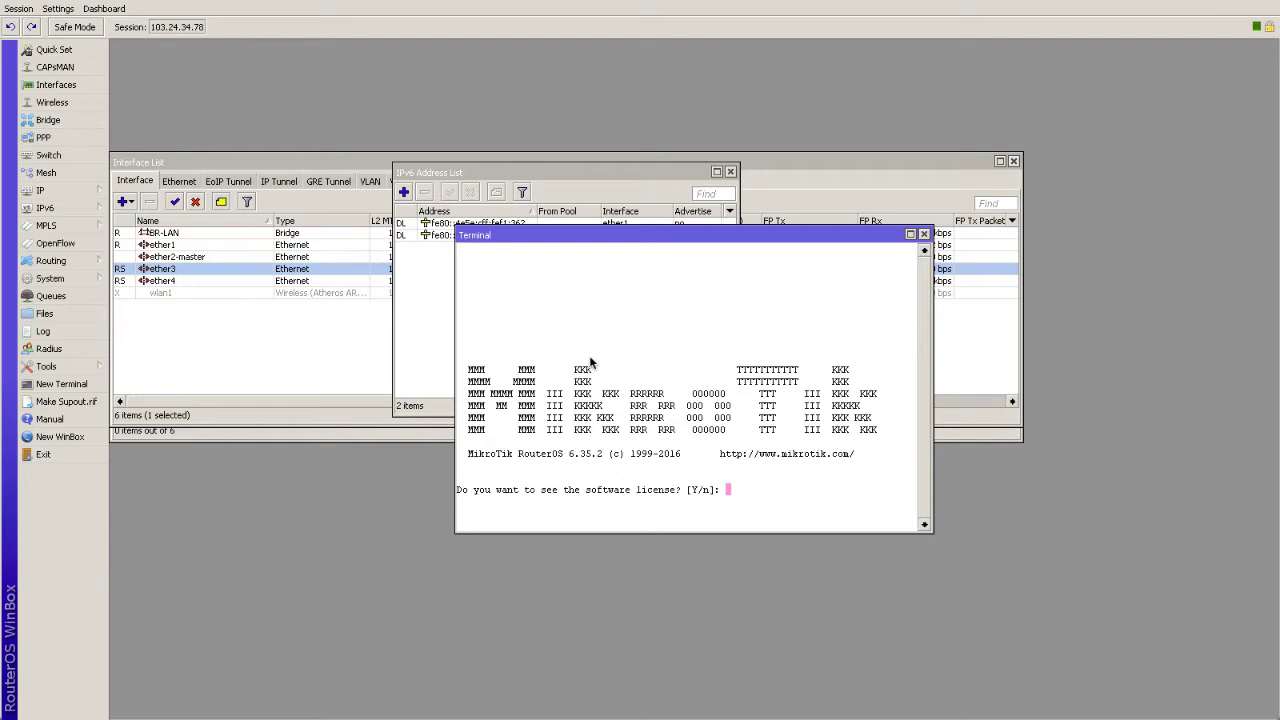
pyautogui.rightClick(590, 362)
pyautogui.click(598, 326)
pyautogui.press('n')
pyautogui.press('Return')
pyautogui.press('Return')
pyautogui.press('Return')
pyautogui.press('Return')
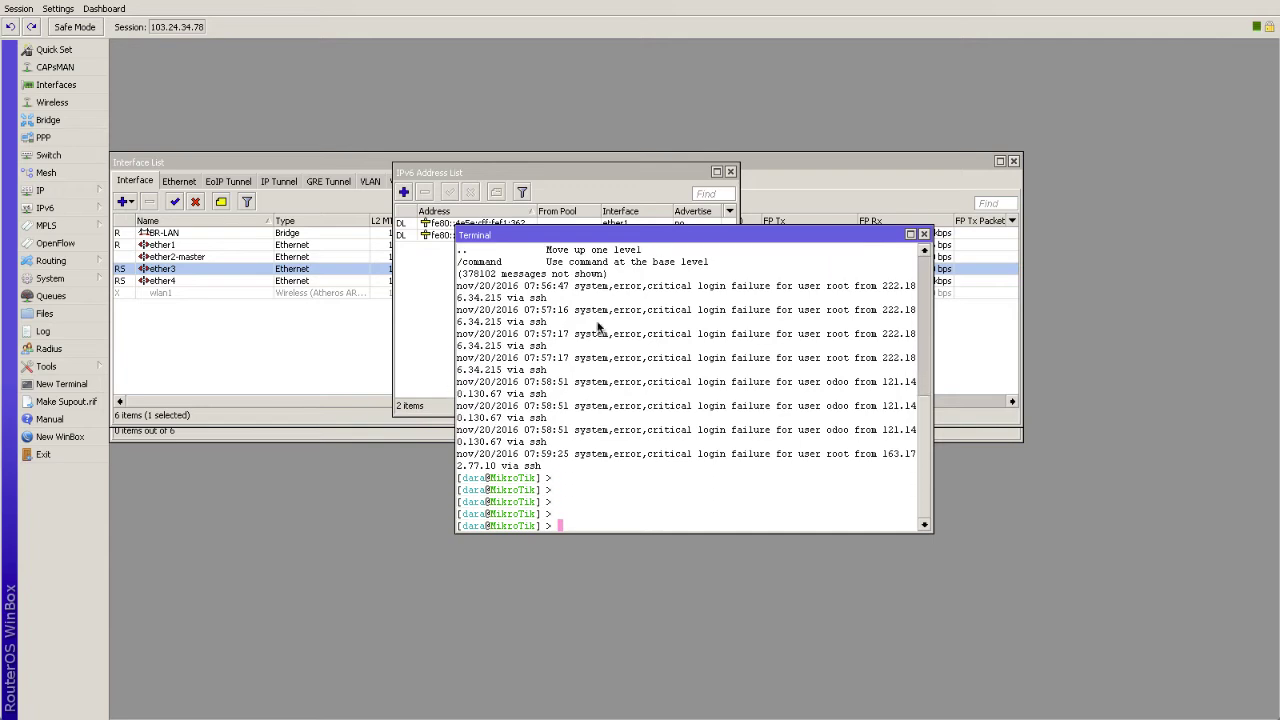
pyautogui.rightClick(598, 326)
pyautogui.click(630, 385)
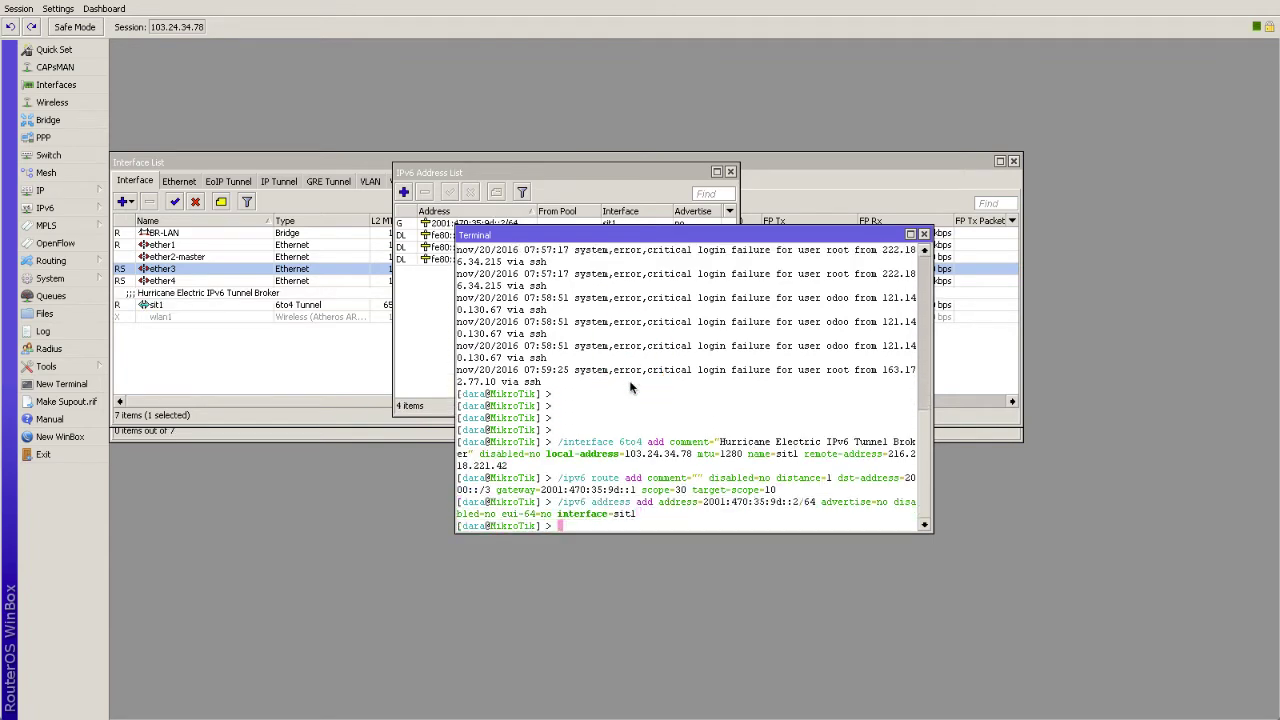
# - Inspect the local and remote addresses of the sit1 6to4 tunnel interface, then close its properties
pyautogui.click(204, 306)
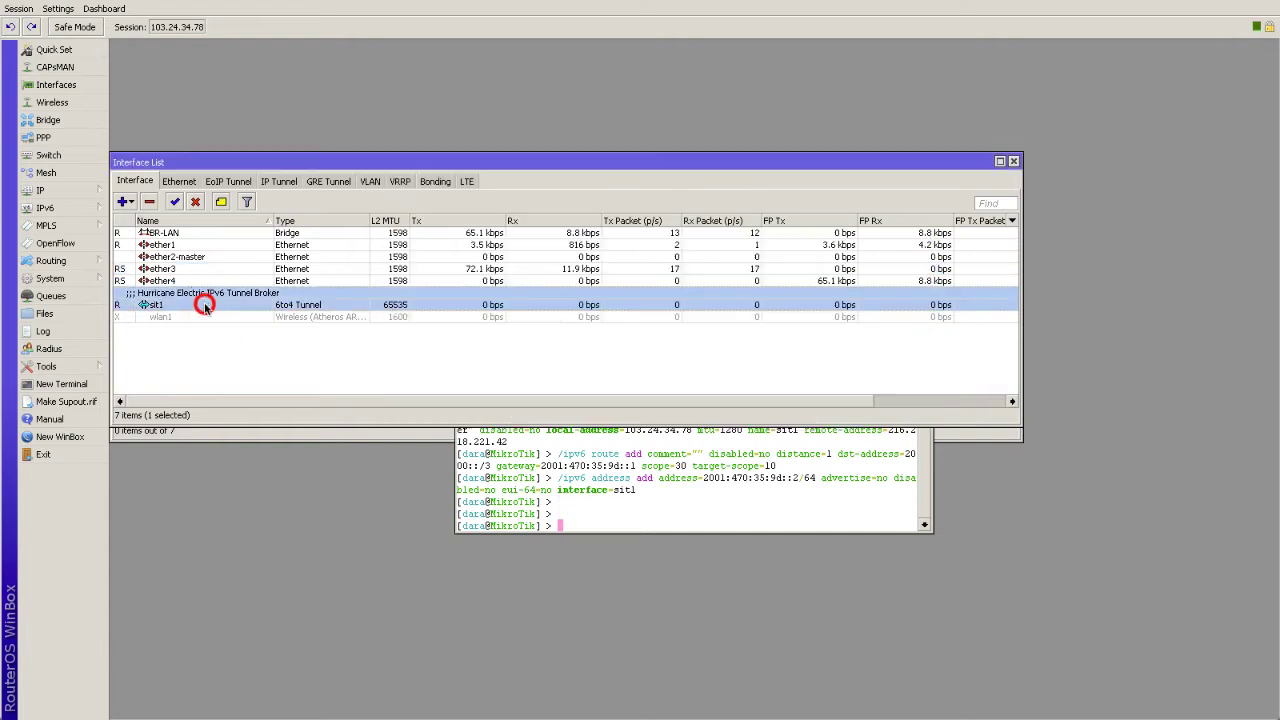
pyautogui.doubleClick(204, 305)
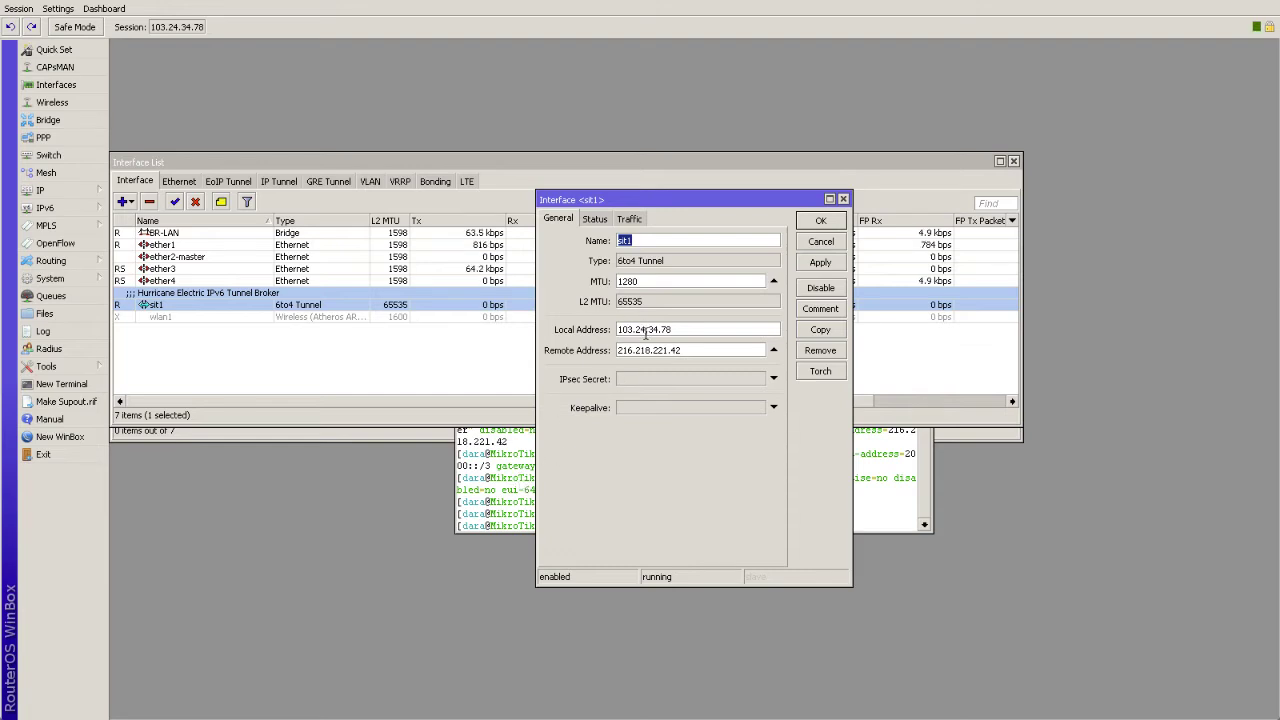
pyautogui.moveTo(679, 329); pyautogui.dragTo(616, 331)
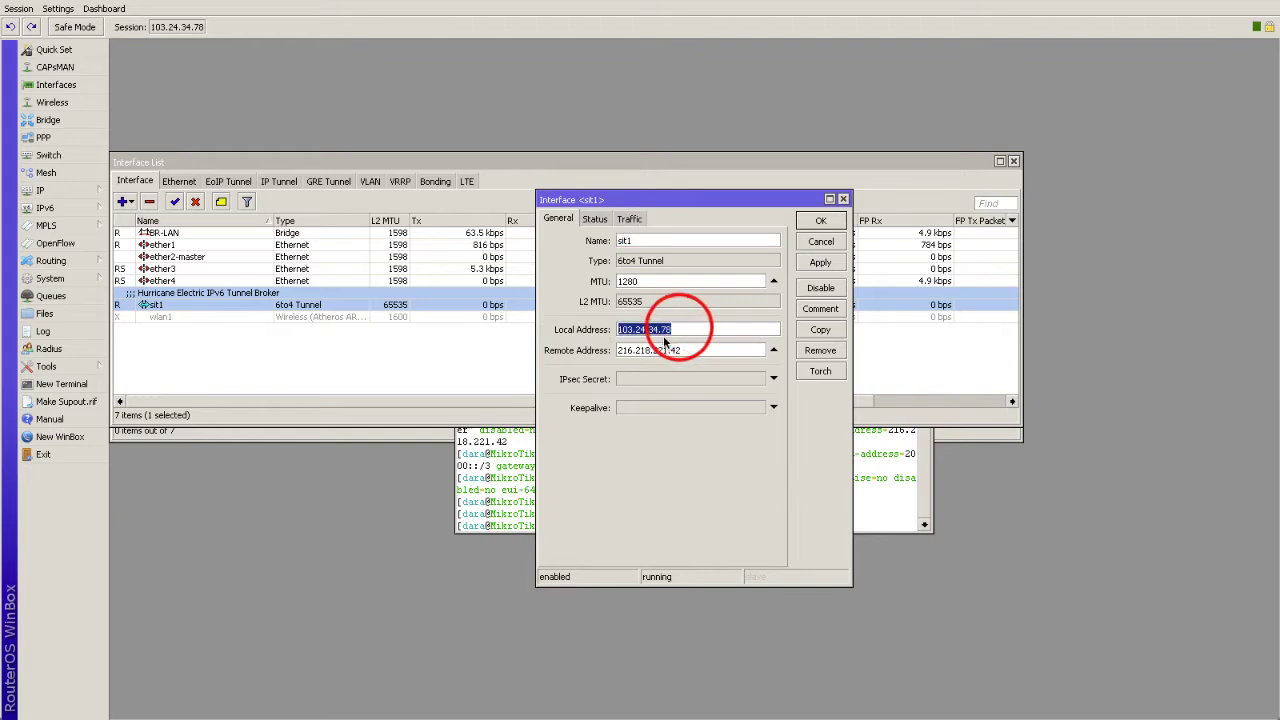
pyautogui.moveTo(690, 350); pyautogui.dragTo(614, 352)
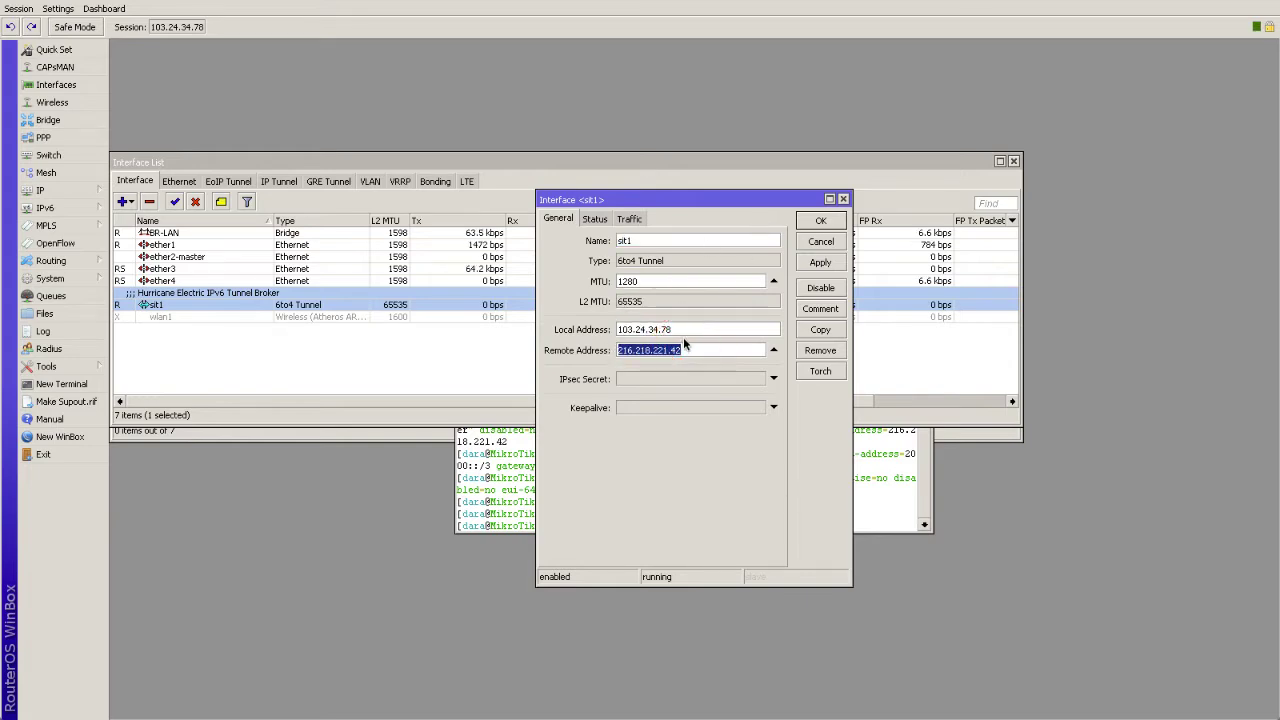
pyautogui.click(841, 198)
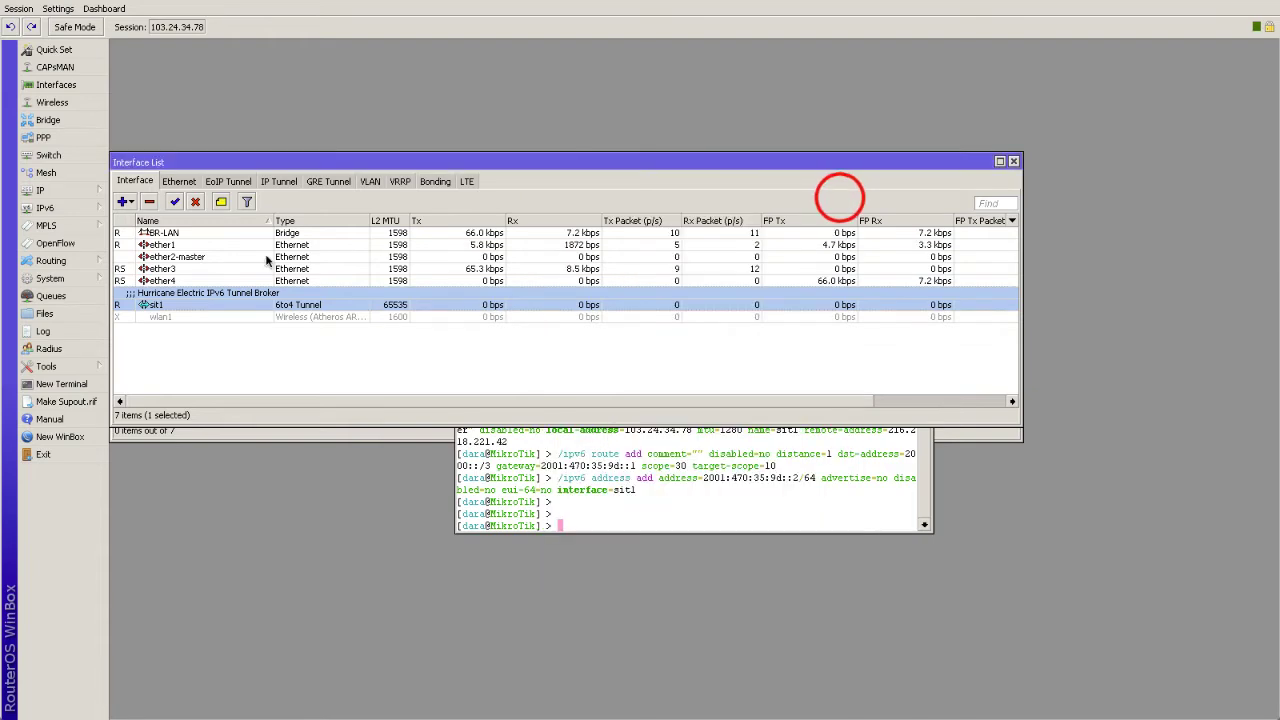
# - Examine the global IPv6 address assigned to the sit1 interface in the IPv6 address list
pyautogui.click(81, 205)
pyautogui.click(135, 208)
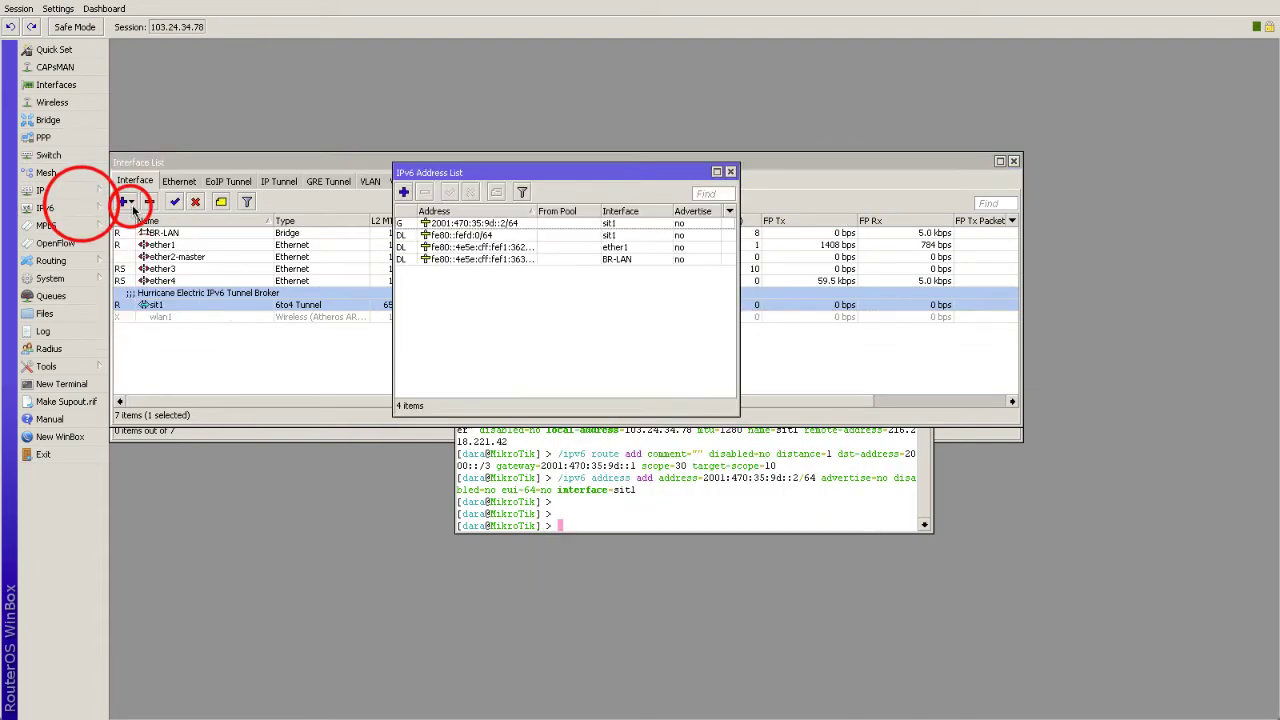
pyautogui.click(423, 224)
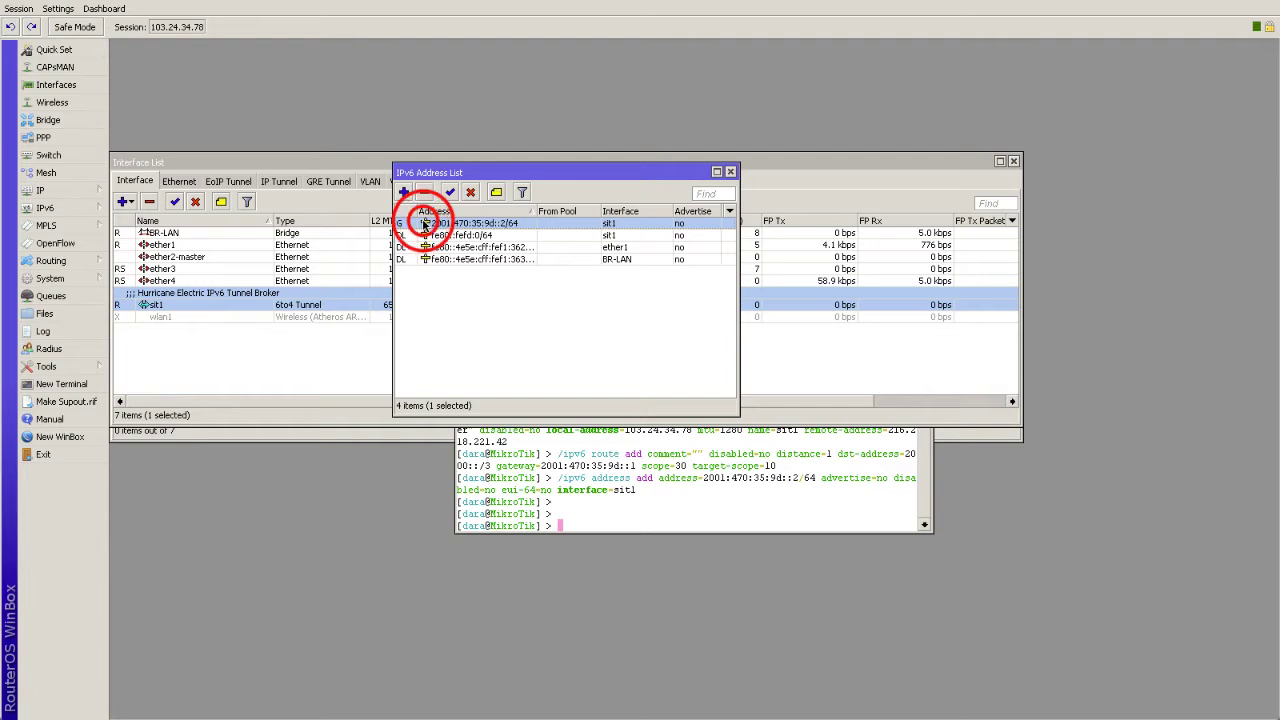
pyautogui.doubleClick(573, 223)
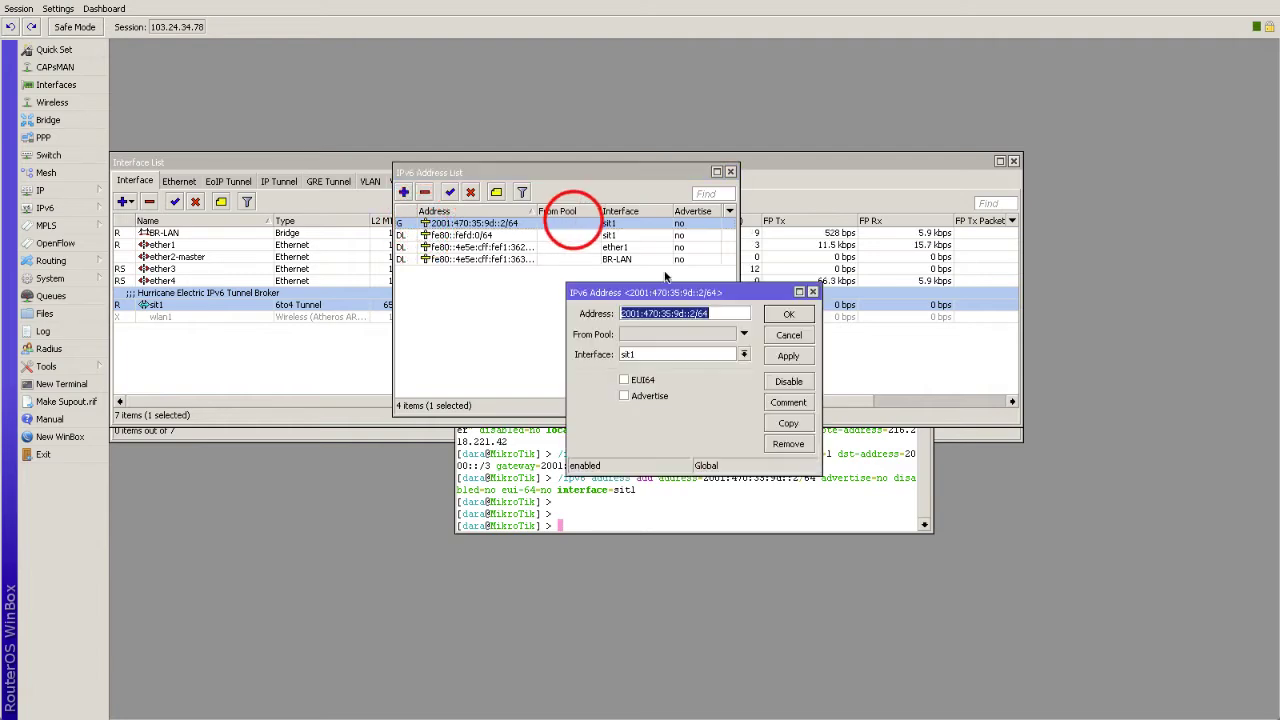
pyautogui.moveTo(695, 312); pyautogui.dragTo(607, 322)
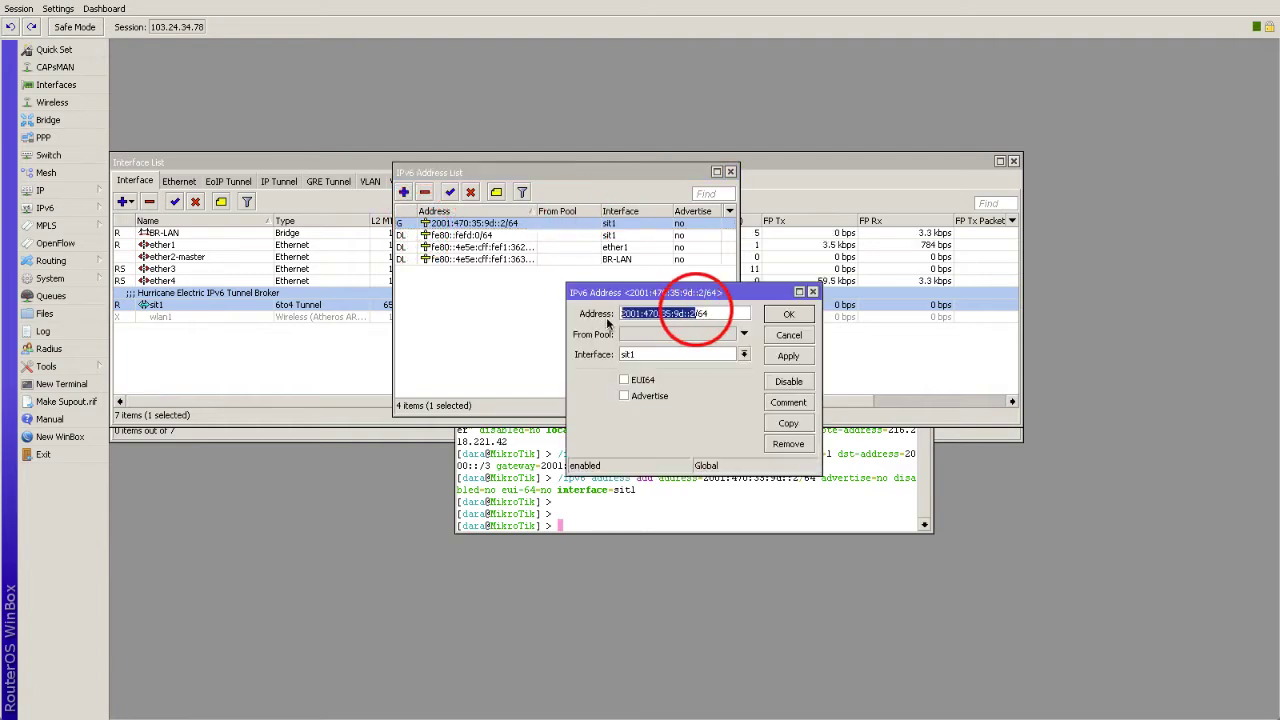
# - Open a new terminal beside the sit1 IPv6 address properties and try to ping the copied address
pyautogui.click(62, 384)
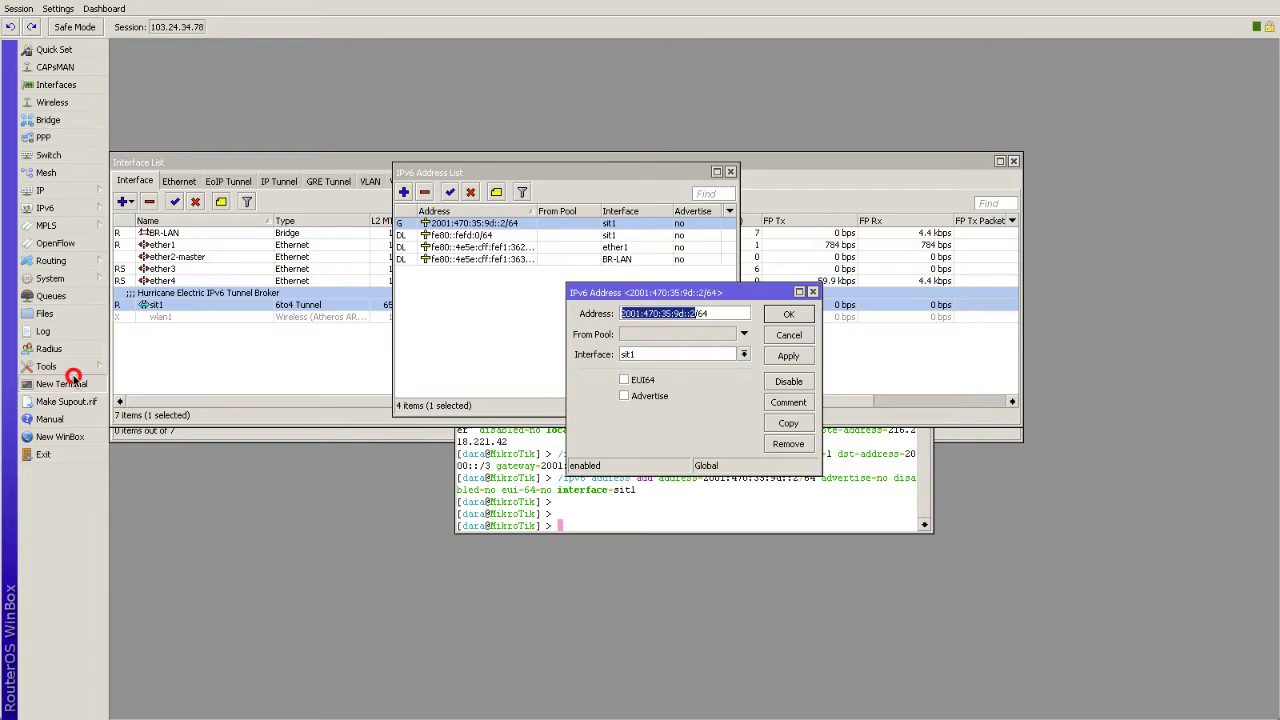
pyautogui.click(72, 367)
pyautogui.click(614, 393)
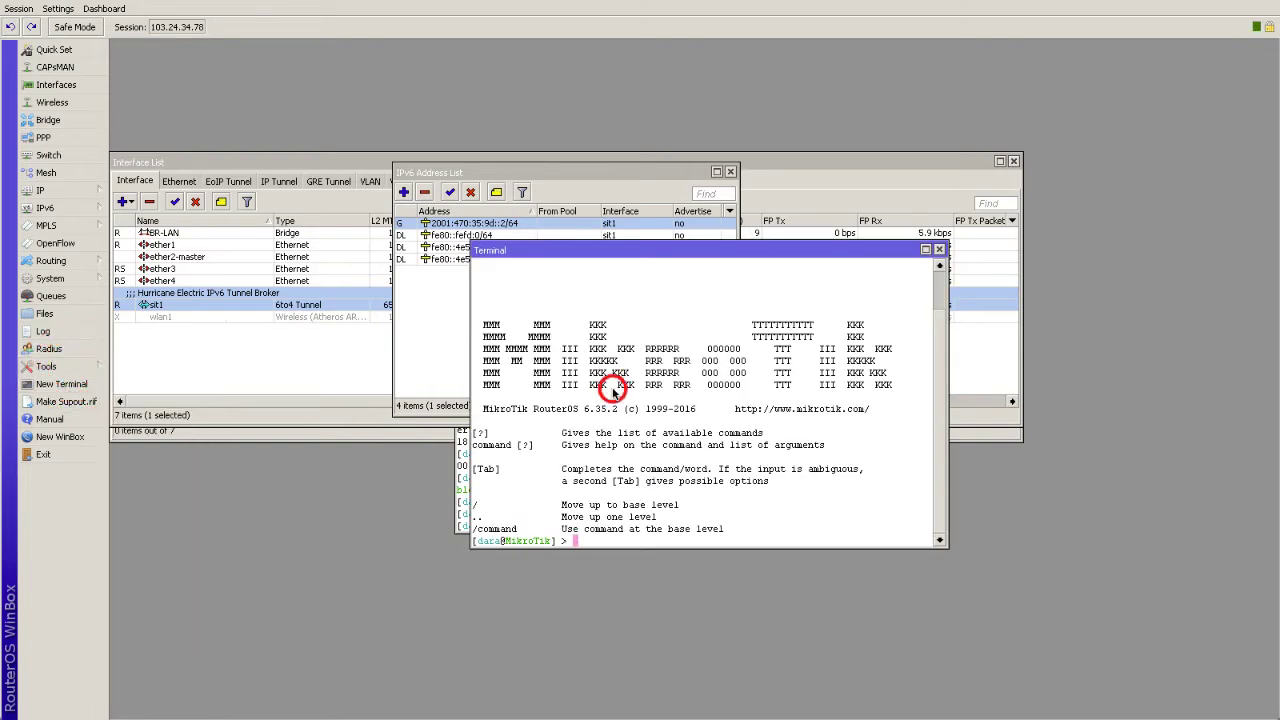
pyautogui.write('ping')
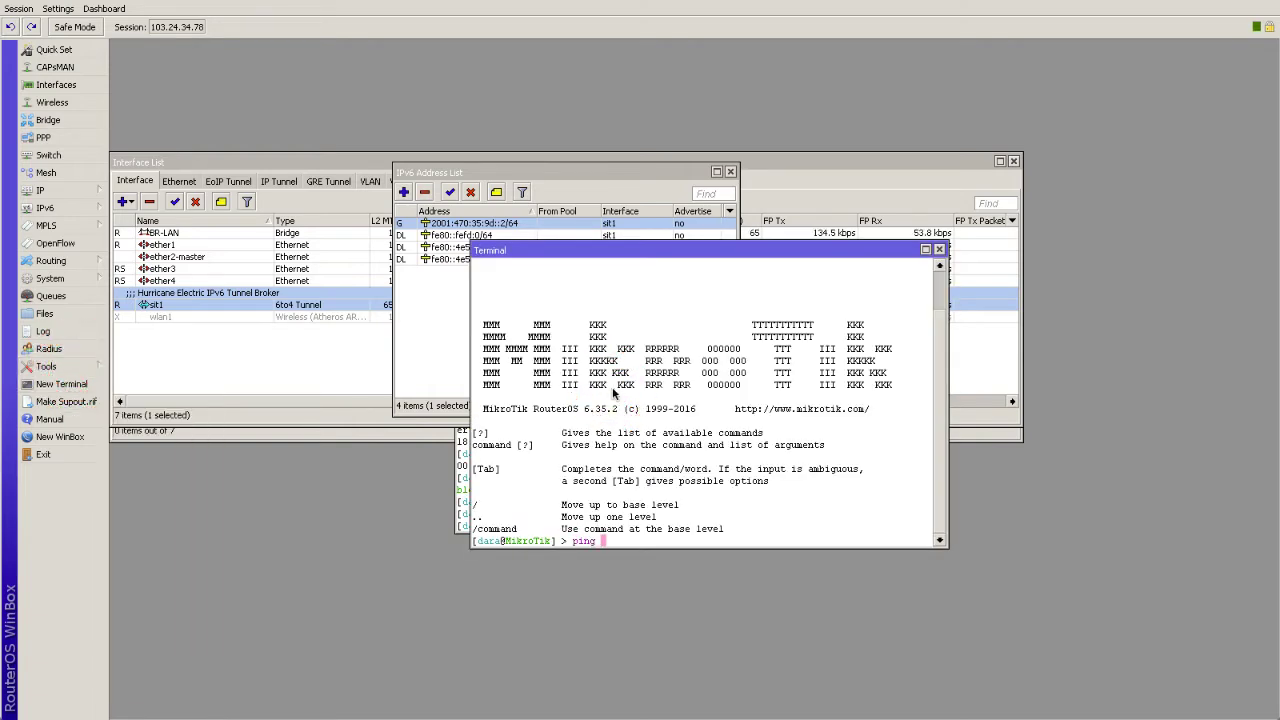
pyautogui.rightClick(614, 393)
pyautogui.click(646, 443)
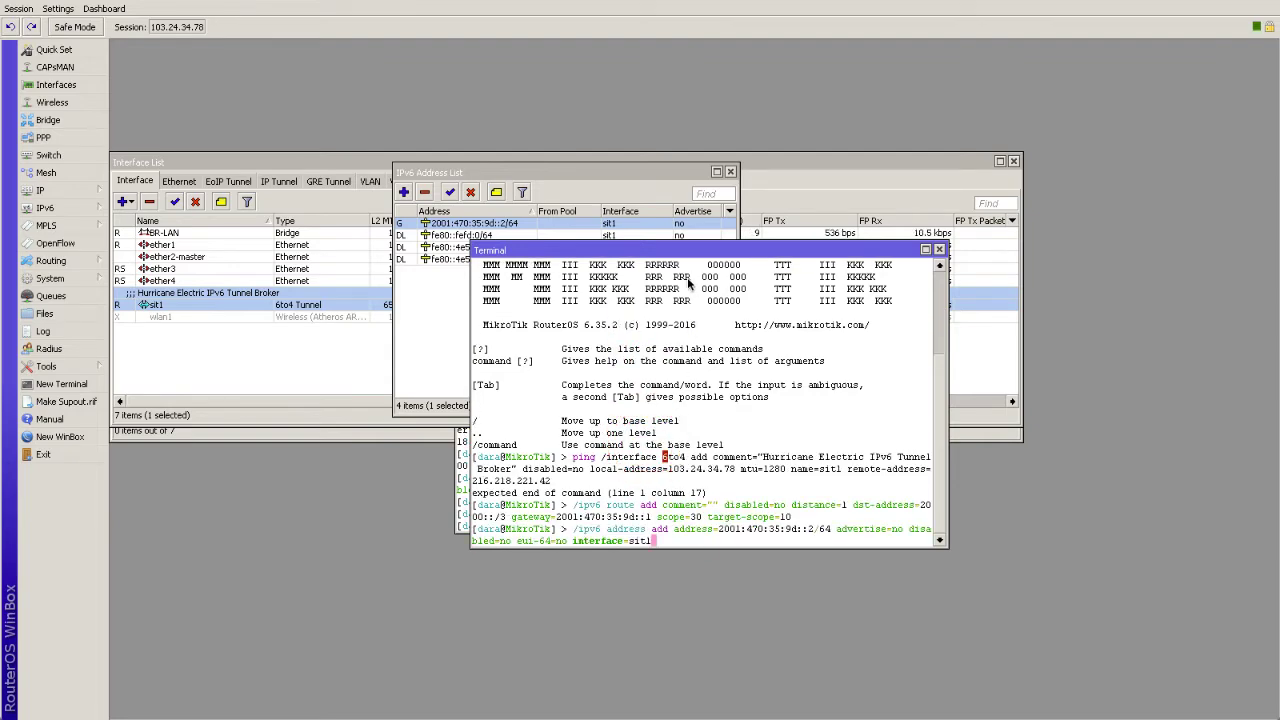
pyautogui.moveTo(677, 252); pyautogui.dragTo(938, 68)
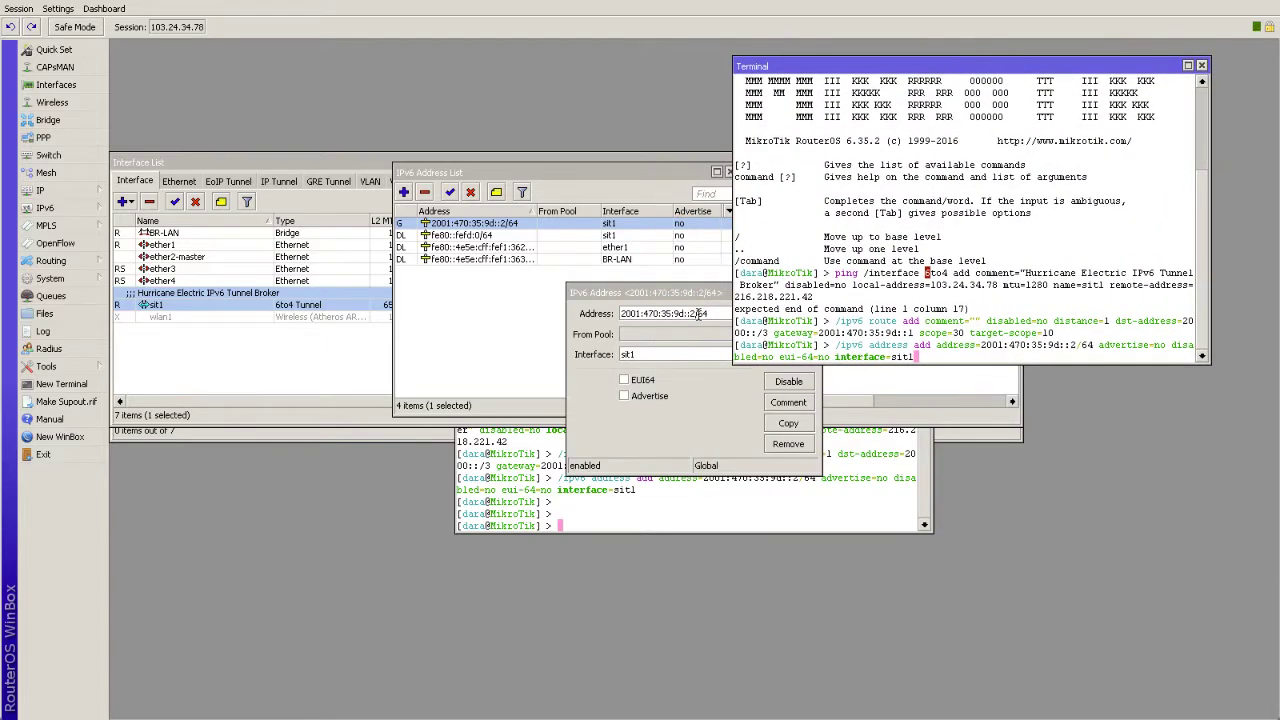
# - Erase the interface argument from the mistakenly pasted IPv6 address command and cancel that command in the terminal
pyautogui.moveTo(697, 313); pyautogui.dragTo(612, 316)
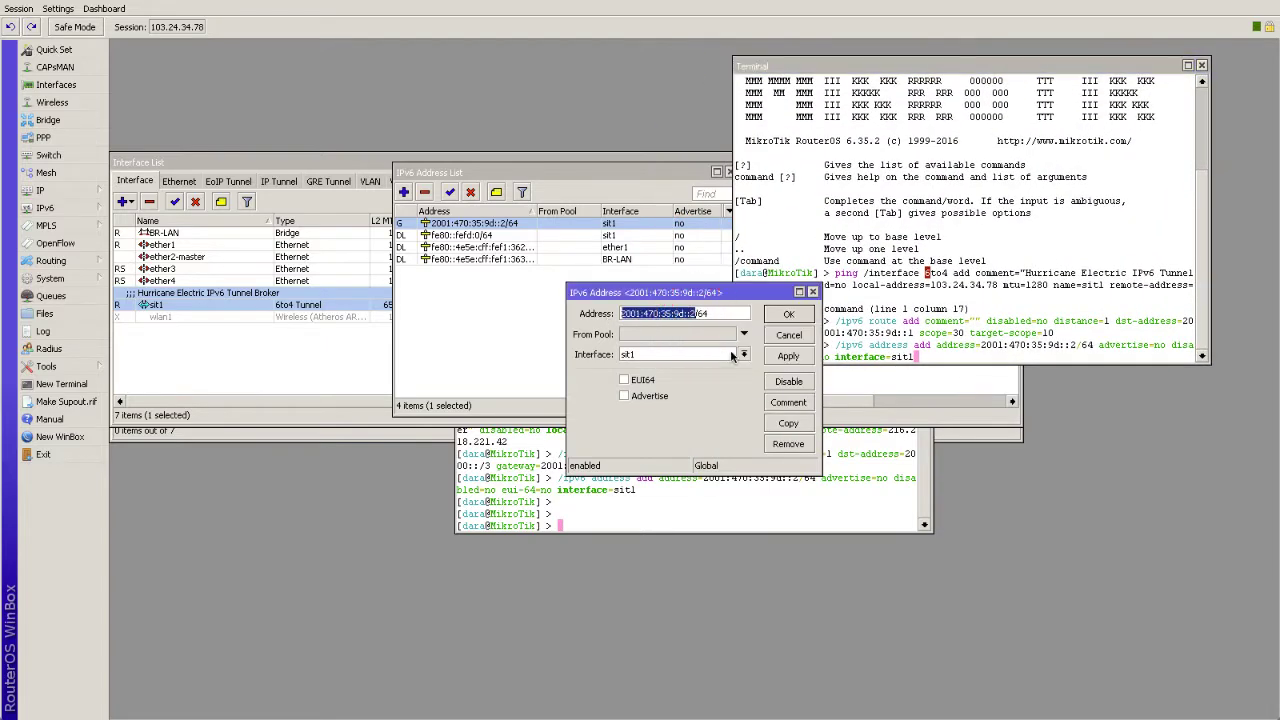
pyautogui.click(1037, 305)
pyautogui.press('BackSpace')
pyautogui.press('BackSpace')
pyautogui.press('BackSpace')
pyautogui.press('BackSpace')
pyautogui.press('BackSpace')
pyautogui.press('BackSpace')
pyautogui.press('BackSpace')
pyautogui.press('BackSpace')
pyautogui.press('BackSpace')
pyautogui.press('BackSpace')
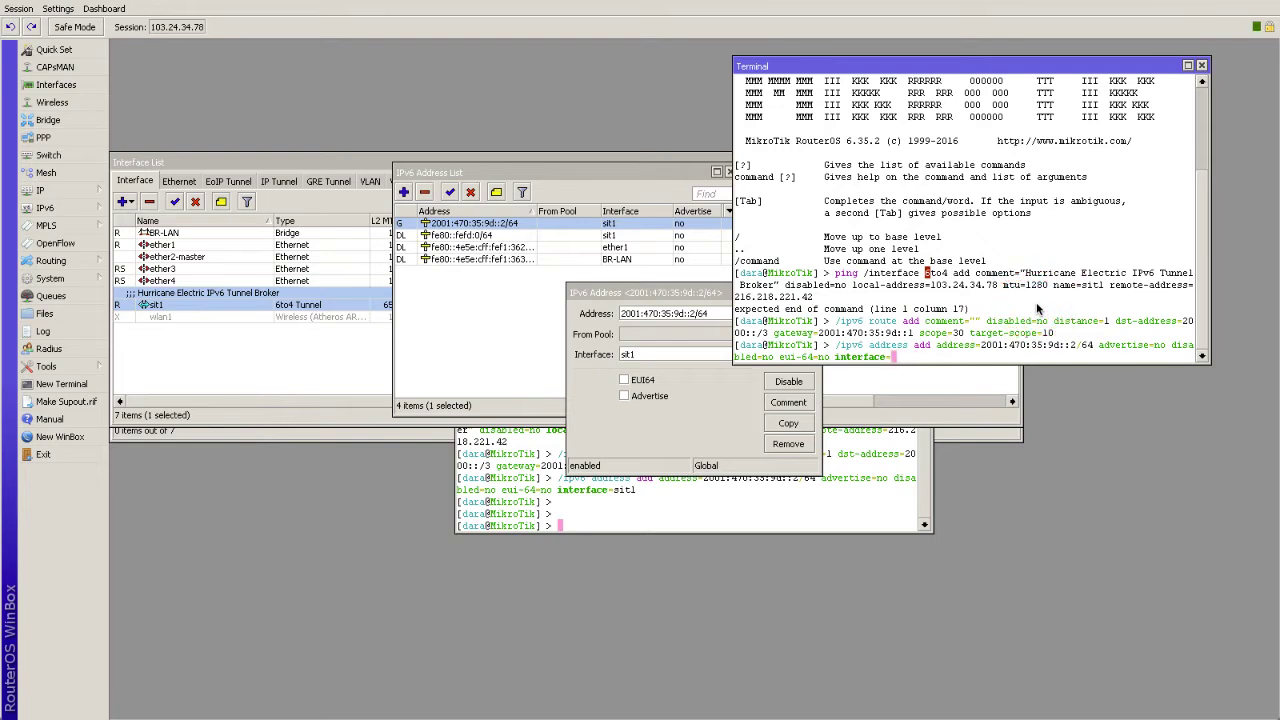
pyautogui.press('BackSpace')
pyautogui.press('BackSpace')
pyautogui.press('BackSpace')
pyautogui.press('BackSpace')
pyautogui.press('BackSpace')
pyautogui.press('BackSpace')
pyautogui.press('BackSpace')
pyautogui.press('BackSpace')
pyautogui.press('BackSpace')
pyautogui.press('Return')
pyautogui.hotkey('ctrl', 'c')
pyautogui.press('Return')
# - Try again to ping using the clipboard contents as the target
pyautogui.write('ping')
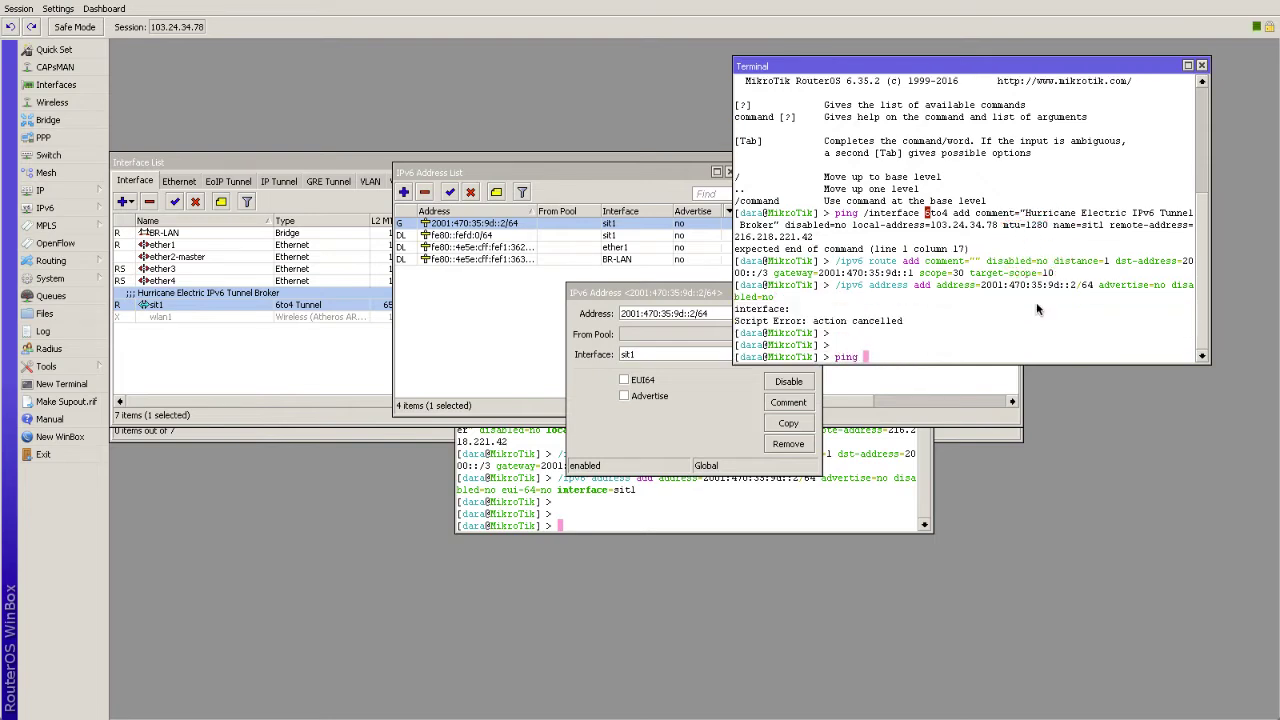
pyautogui.rightClick(1036, 302)
pyautogui.click(1062, 361)
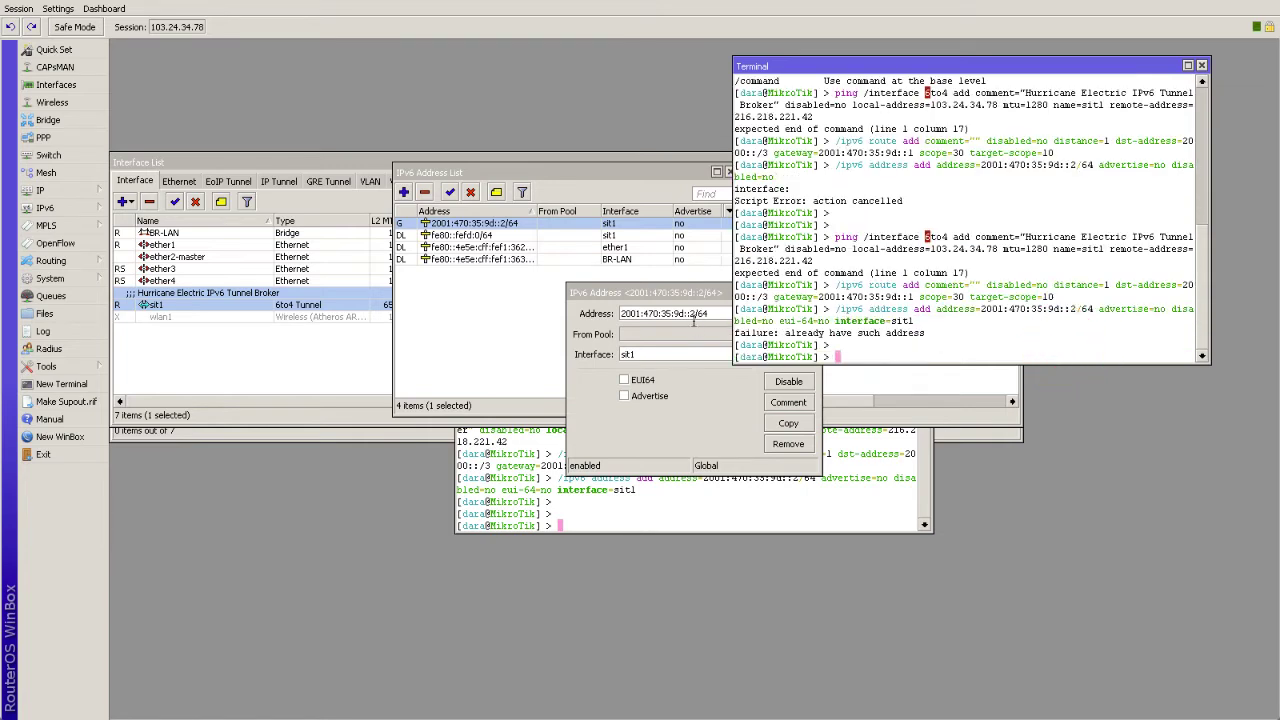
# - Copy the sit1 address from its properties, ping the tunnel server at 2001:470:35:9d::1, and stop the ping
pyautogui.moveTo(693, 320); pyautogui.dragTo(633, 316)
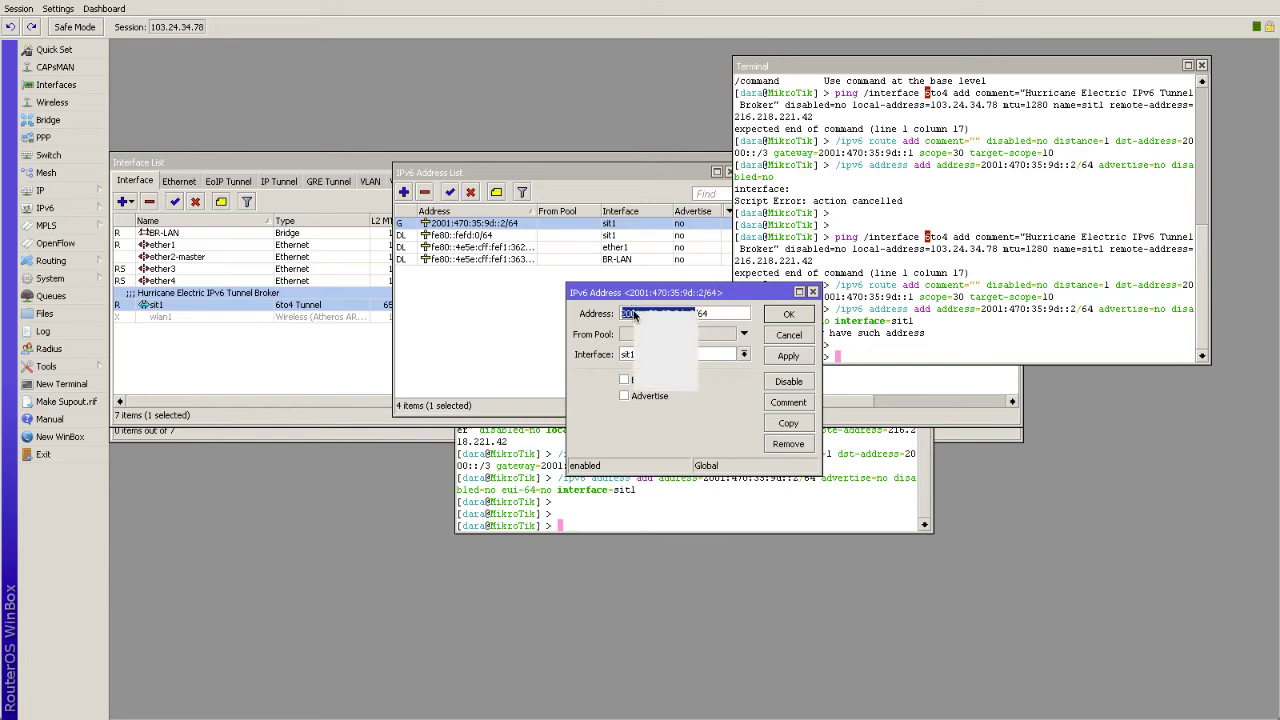
pyautogui.rightClick(633, 316)
pyautogui.click(664, 331)
pyautogui.click(895, 297)
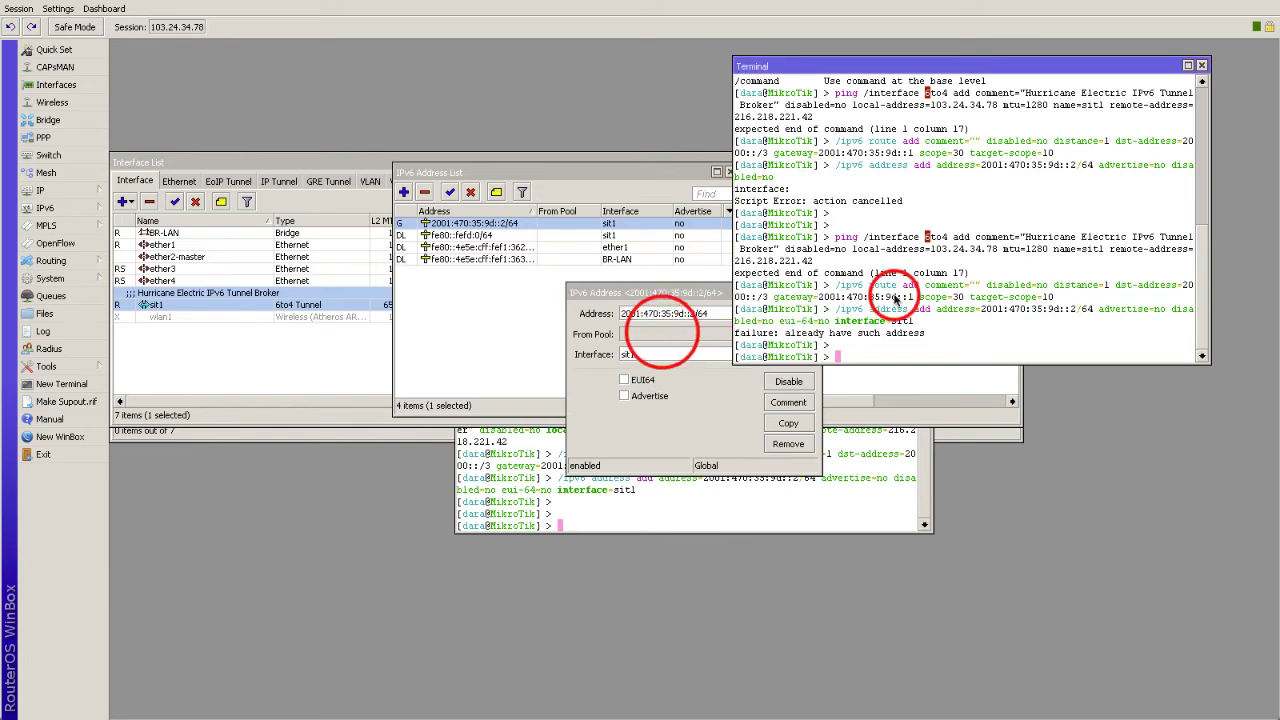
pyautogui.write('ping')
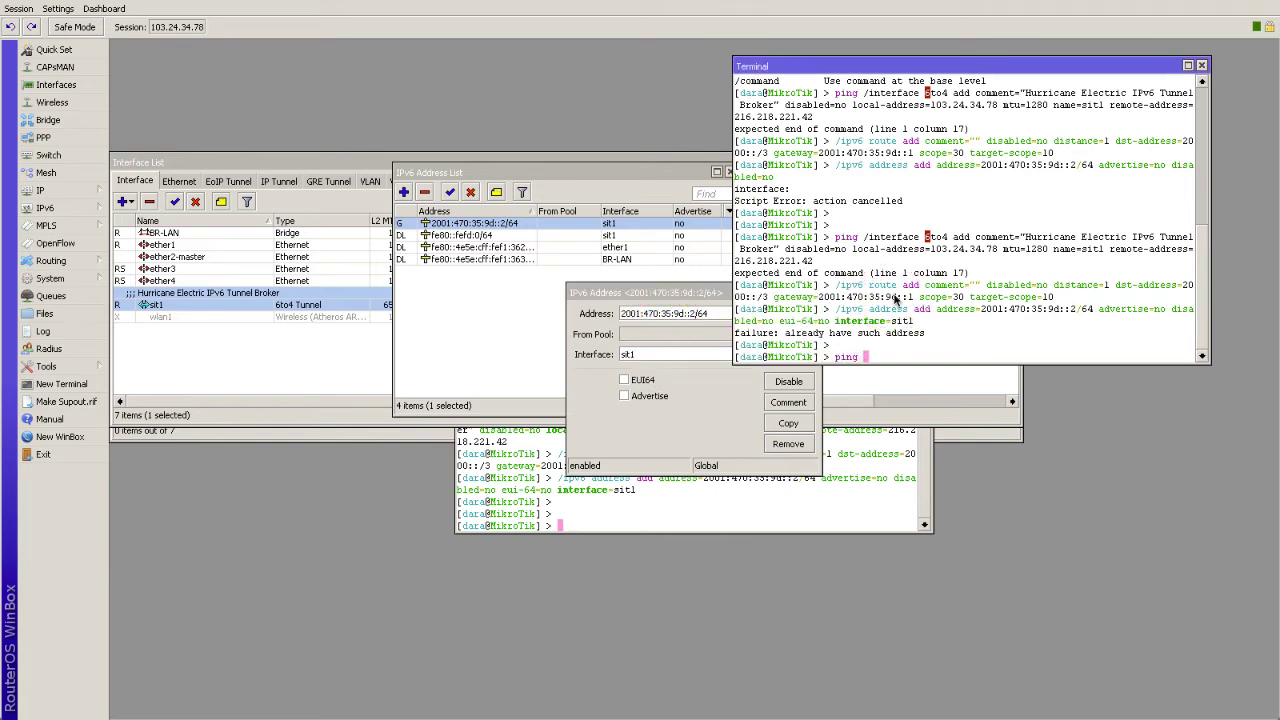
pyautogui.rightClick(895, 297)
pyautogui.click(934, 352)
pyautogui.press('Return')
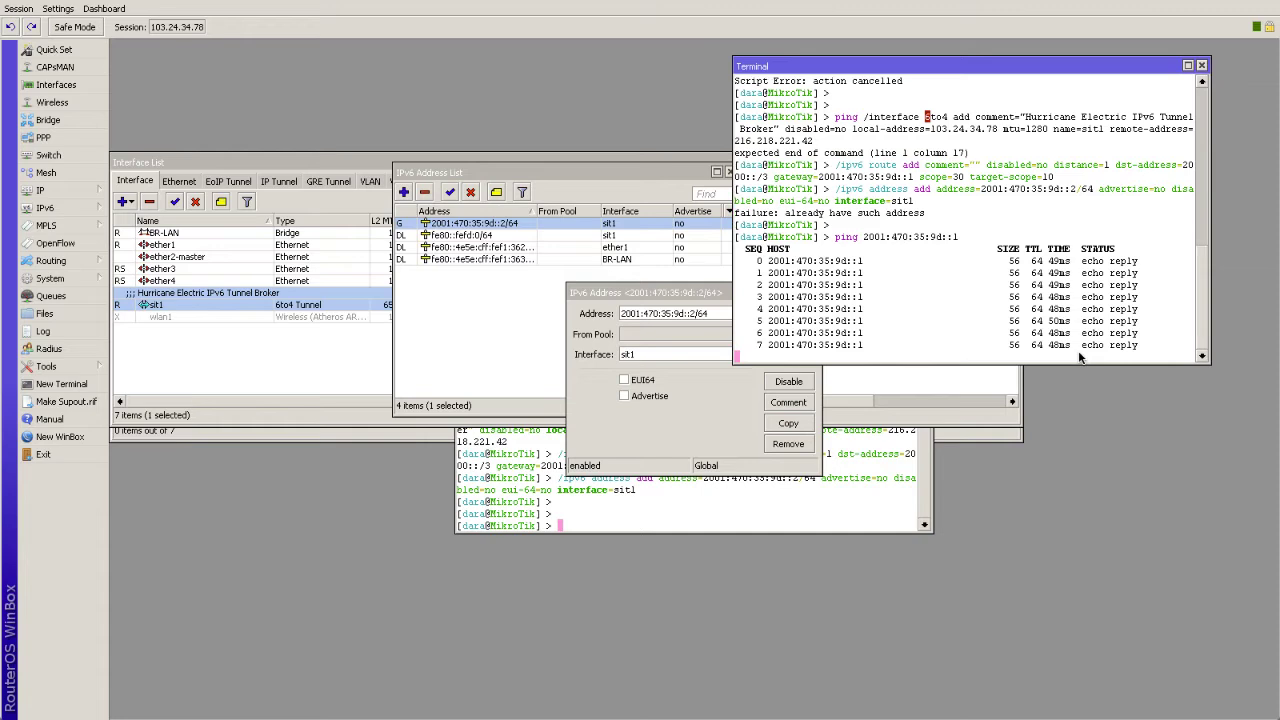
pyautogui.hotkey('ctrl', 'c')
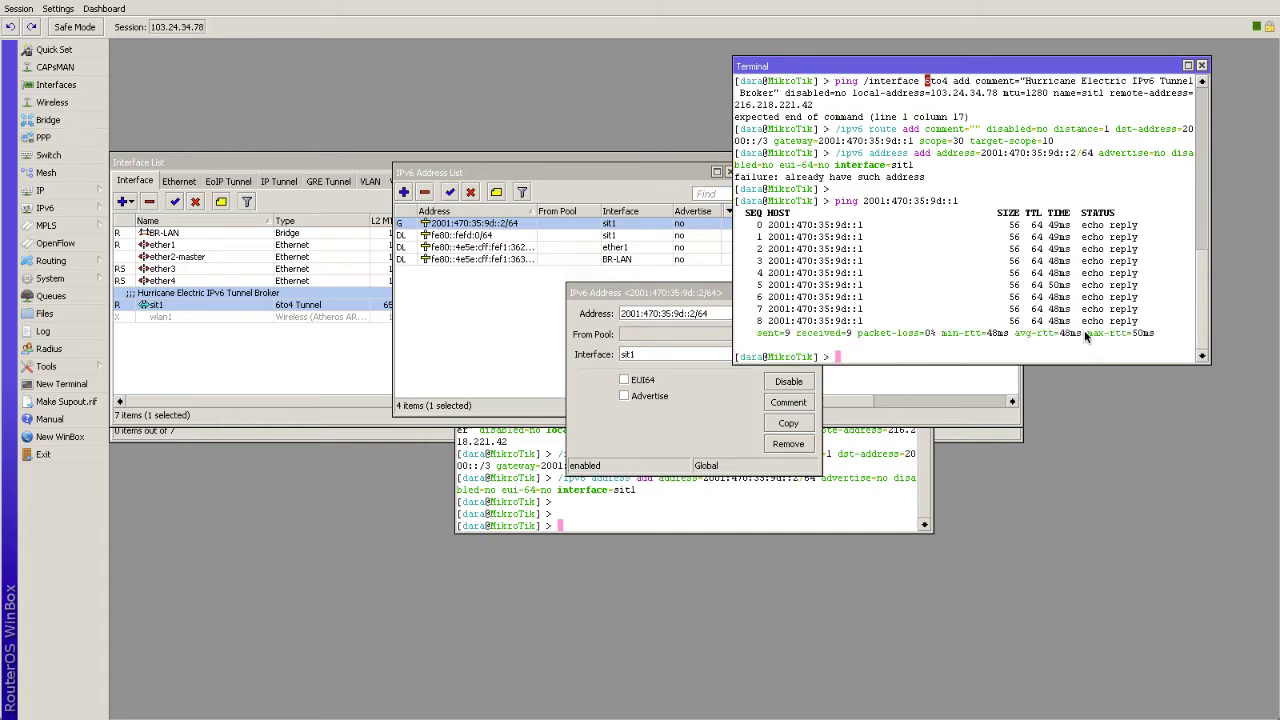
# - Add a default IPv6 route to ::/0 with gateway 2001:470:35:9d::1
pyautogui.click(48, 208)
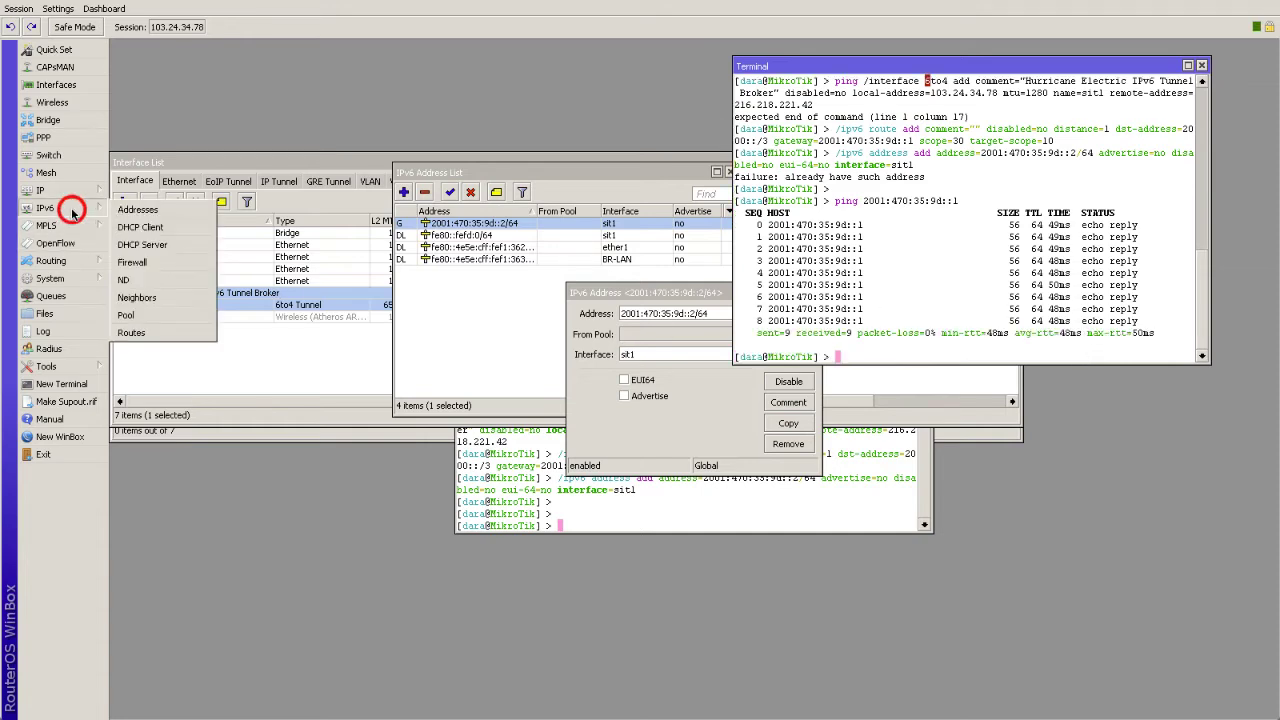
pyautogui.click(131, 333)
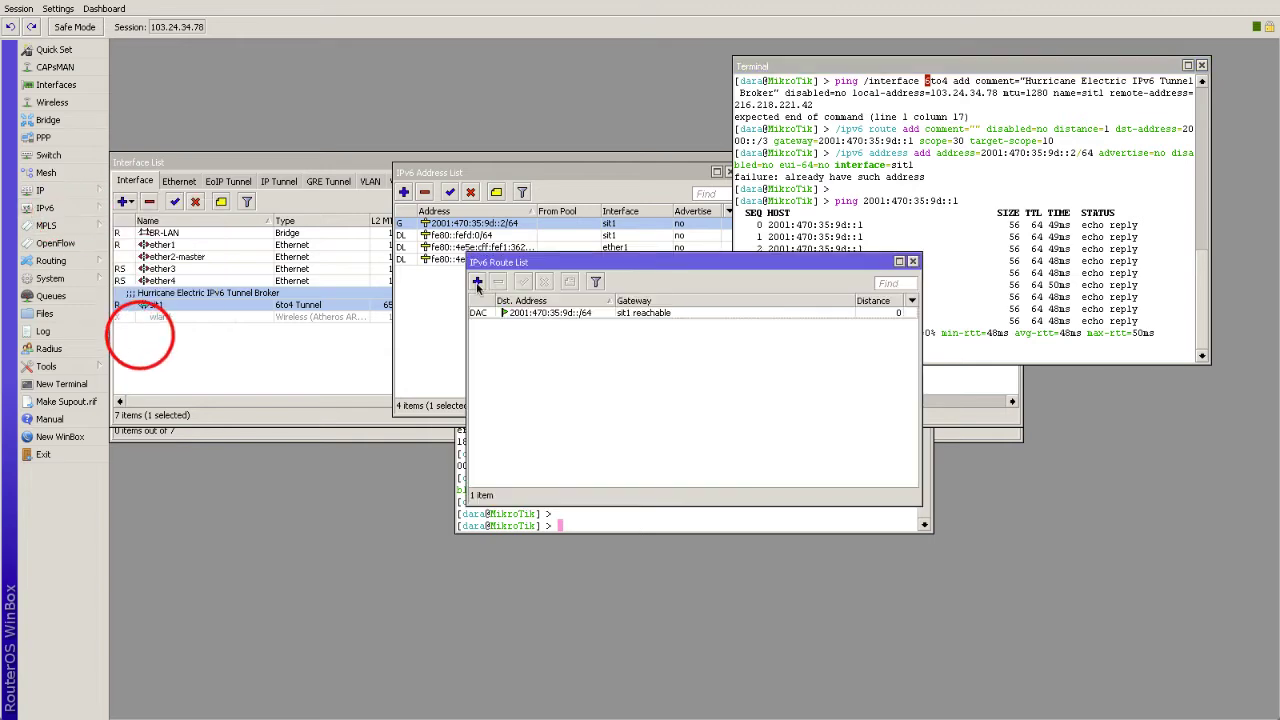
pyautogui.click(477, 281)
pyautogui.rightClick(646, 298)
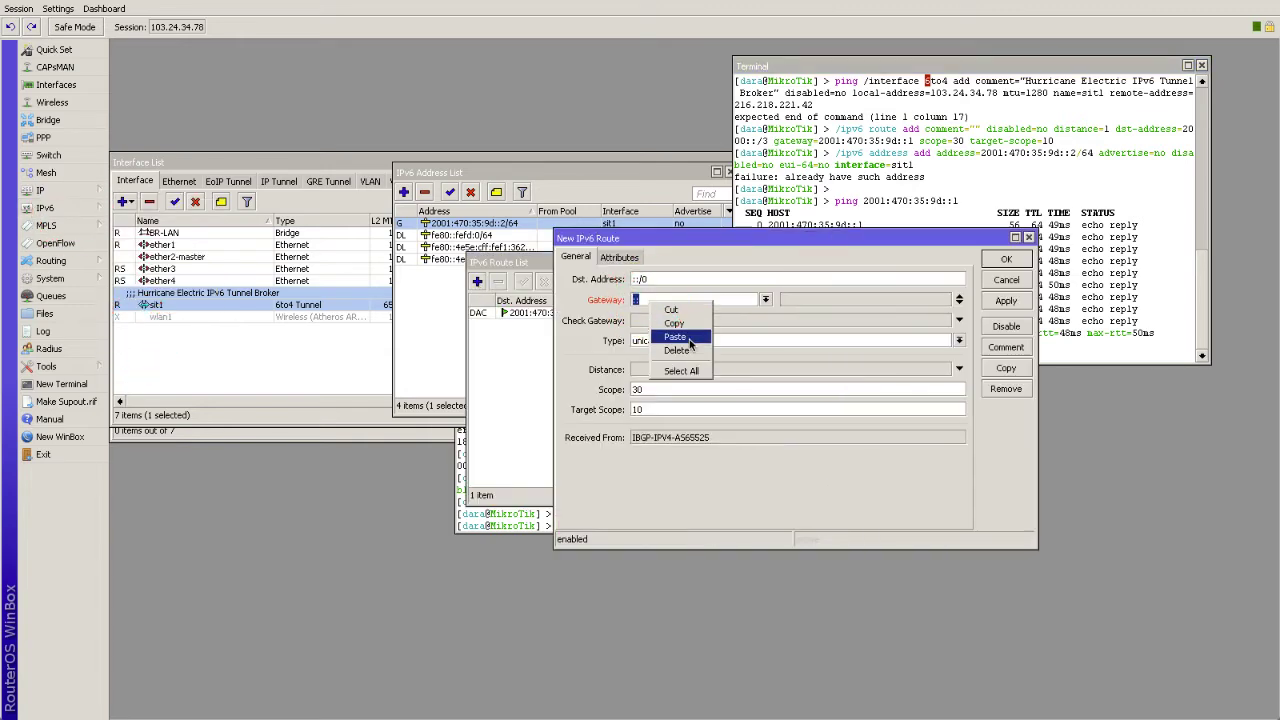
pyautogui.click(677, 337)
pyautogui.press('BackSpace')
pyautogui.write('1:470:35:9d')
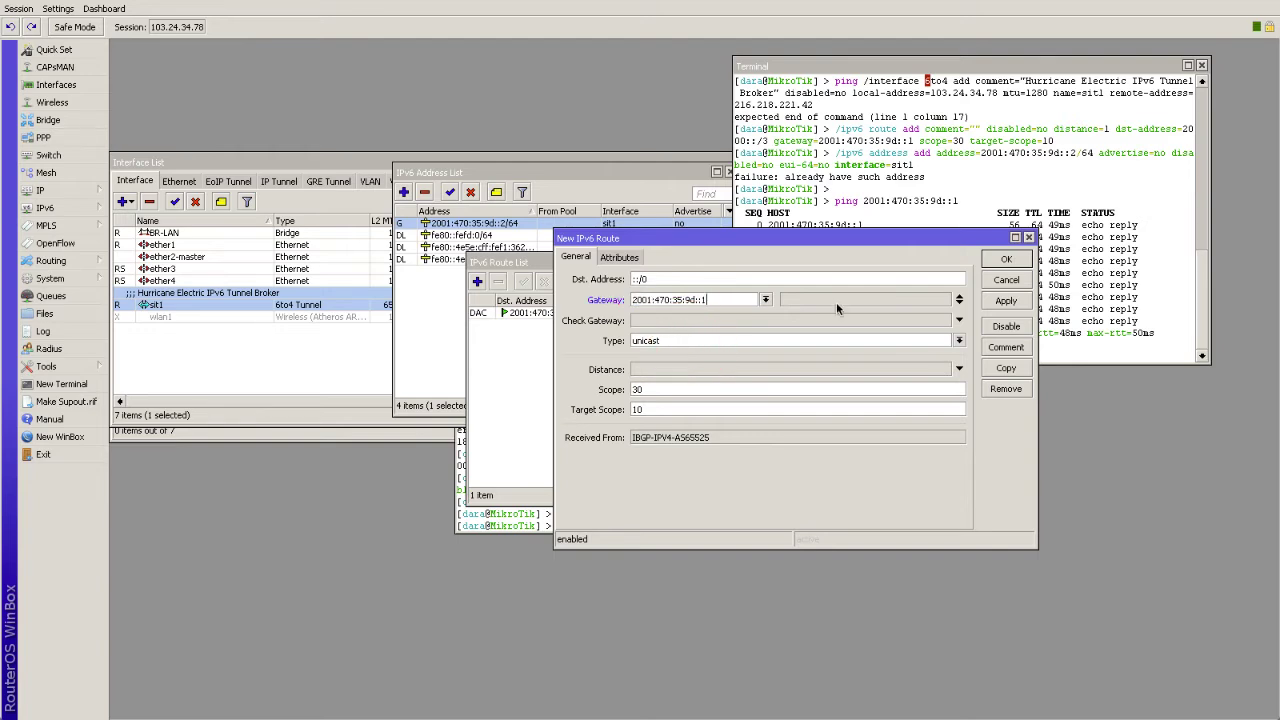
pyautogui.click(1000, 301)
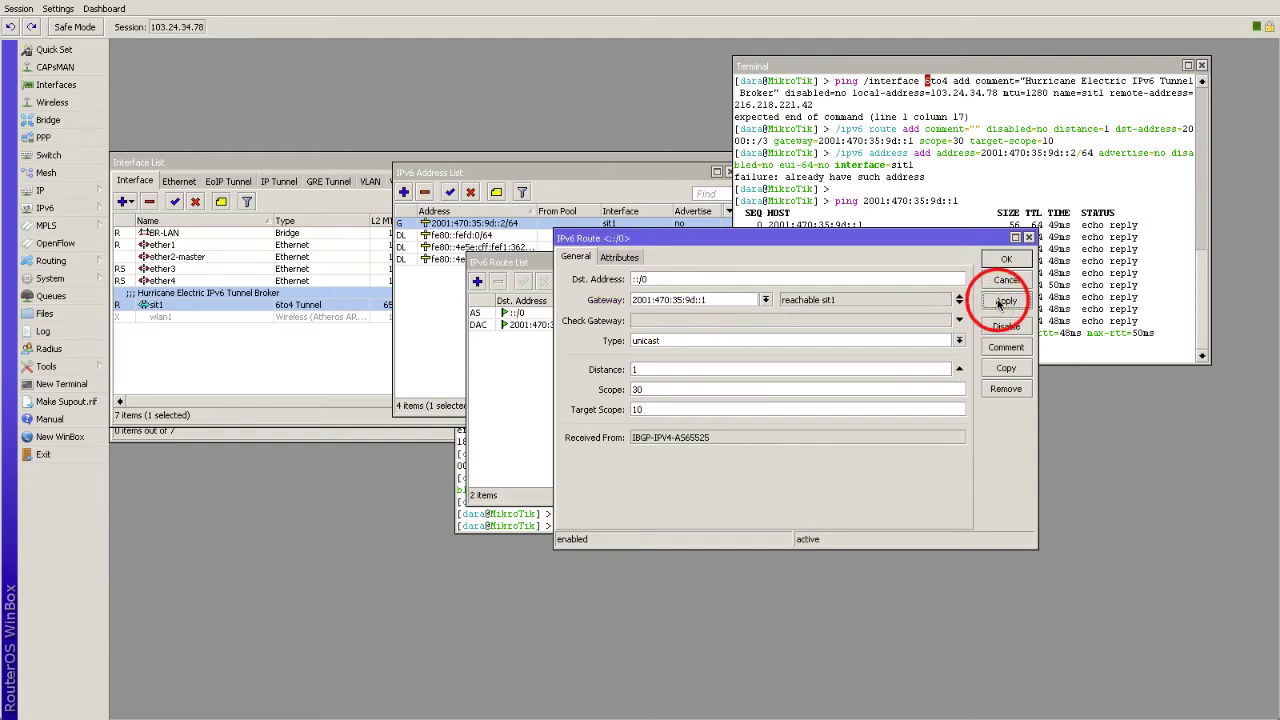
pyautogui.click(997, 262)
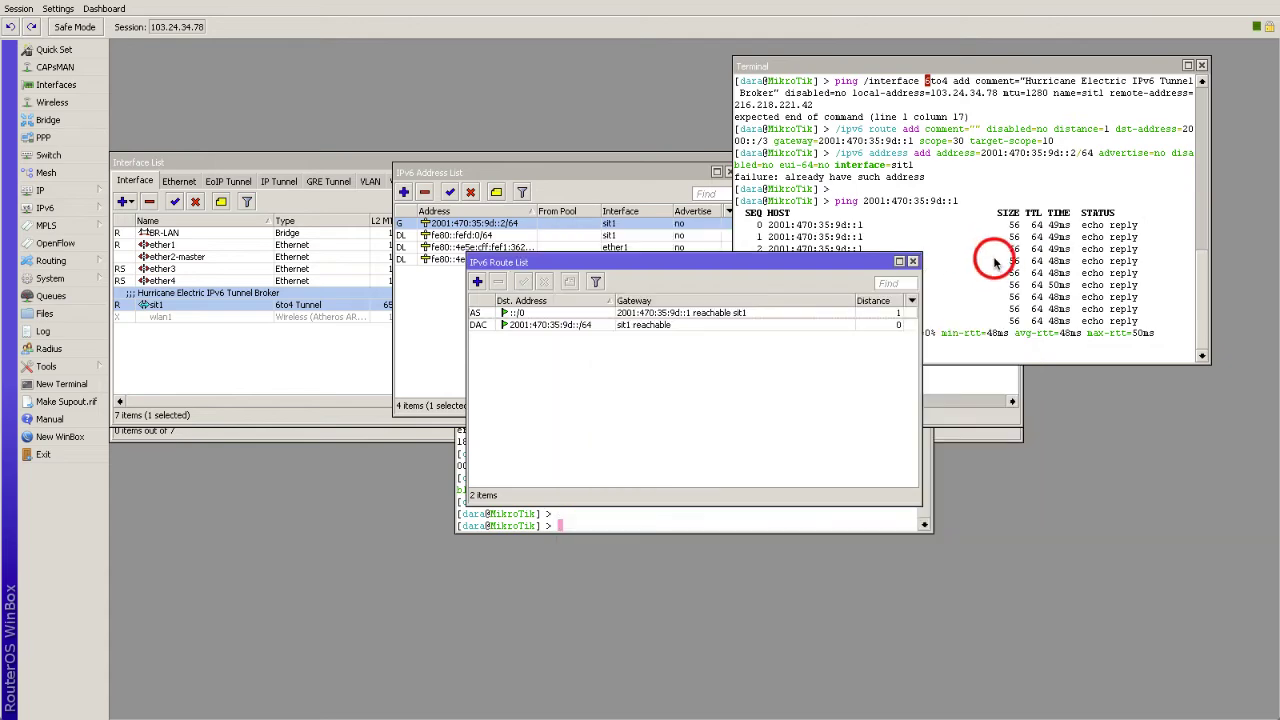
pyautogui.click(604, 313)
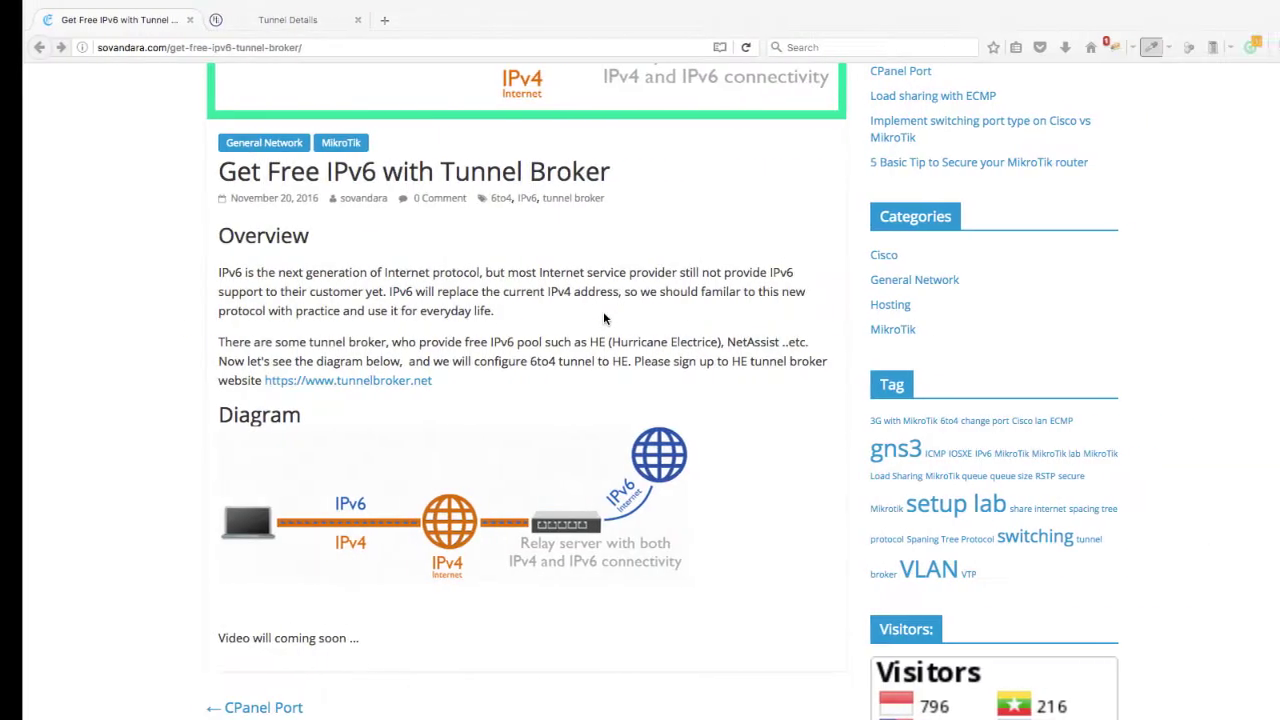
# - Switch to the browser's Tunnel Details page and copy the Routed /64 prefix from the IPv6 tunnel information
pyautogui.click(264, 22)
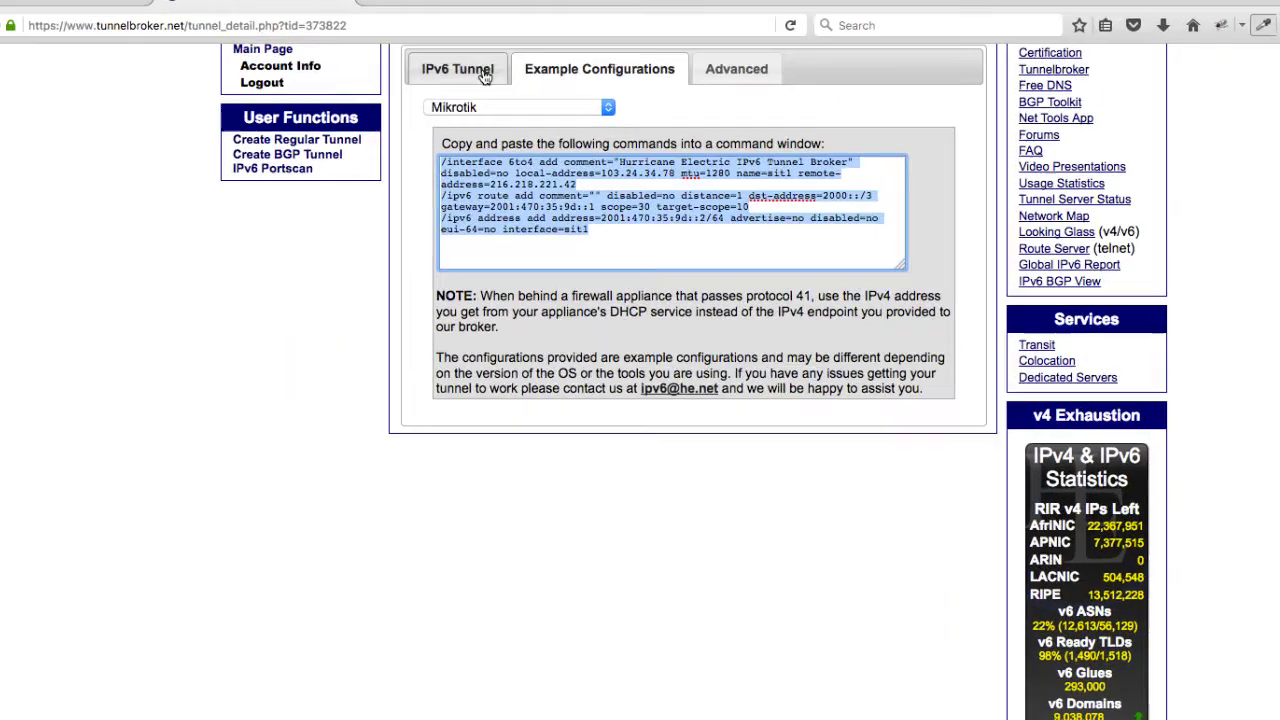
pyautogui.click(439, 83)
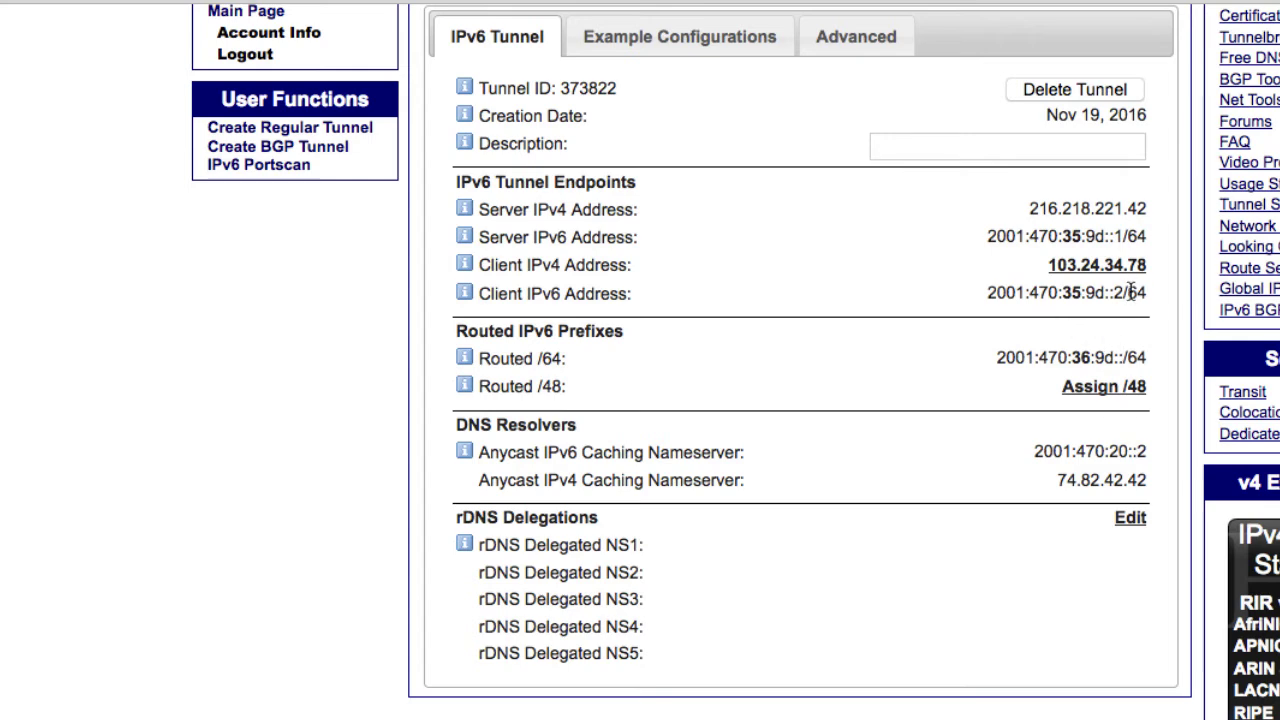
pyautogui.doubleClick(1128, 356)
pyautogui.press('super+c')
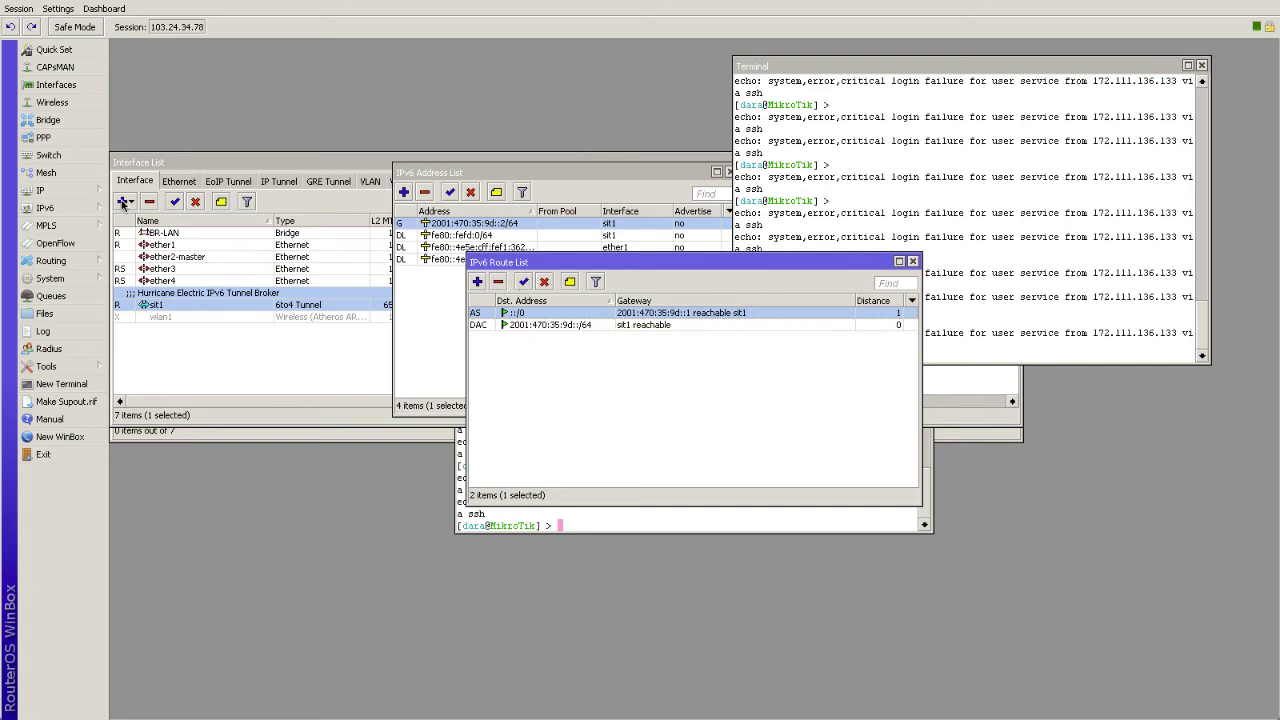
# - Switch to WinBox and add the advertised IPv6 address 2001:470:36:9d::1/64 to the BR-LAN interface
pyautogui.click(86, 207)
pyautogui.click(140, 206)
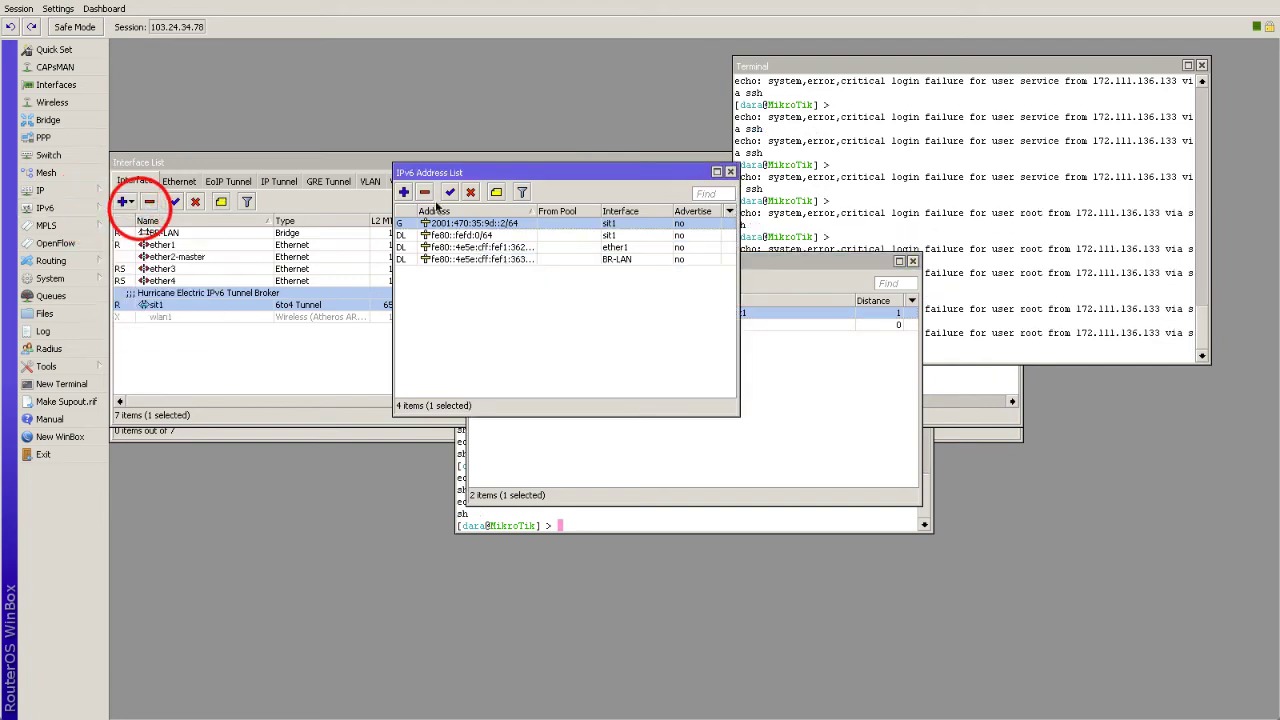
pyautogui.click(403, 192)
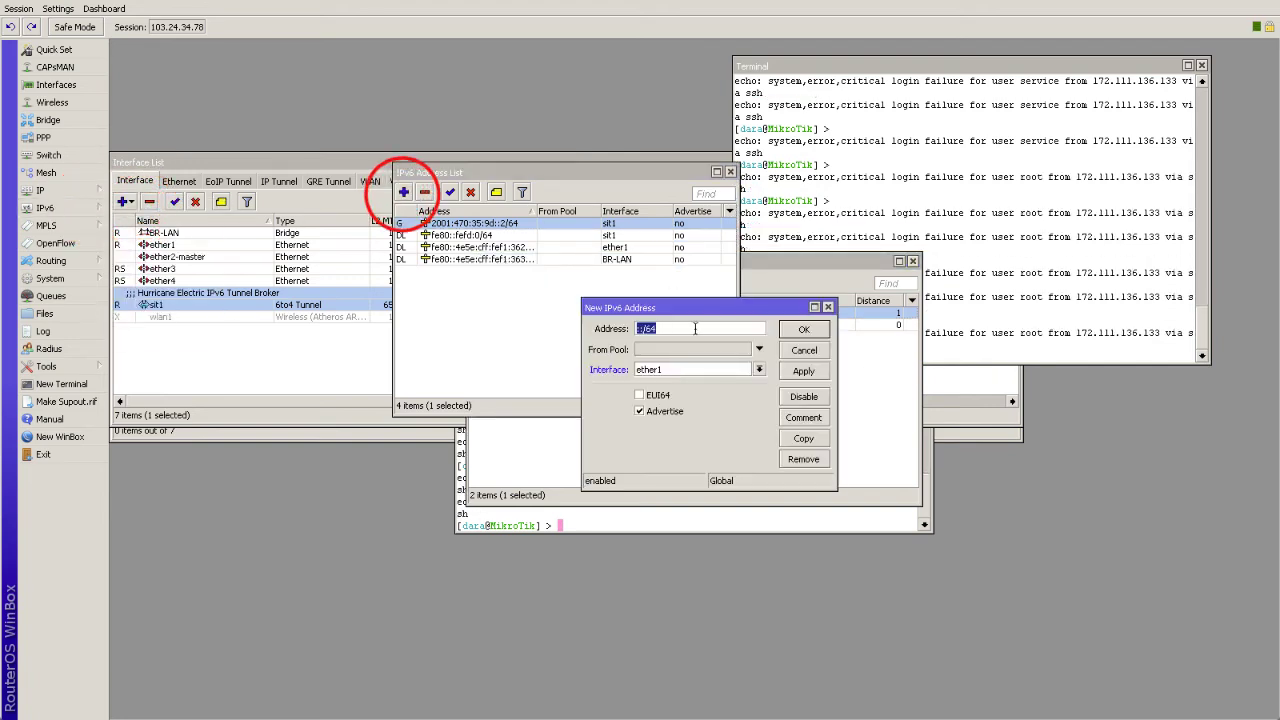
pyautogui.rightClick(694, 328)
pyautogui.click(722, 362)
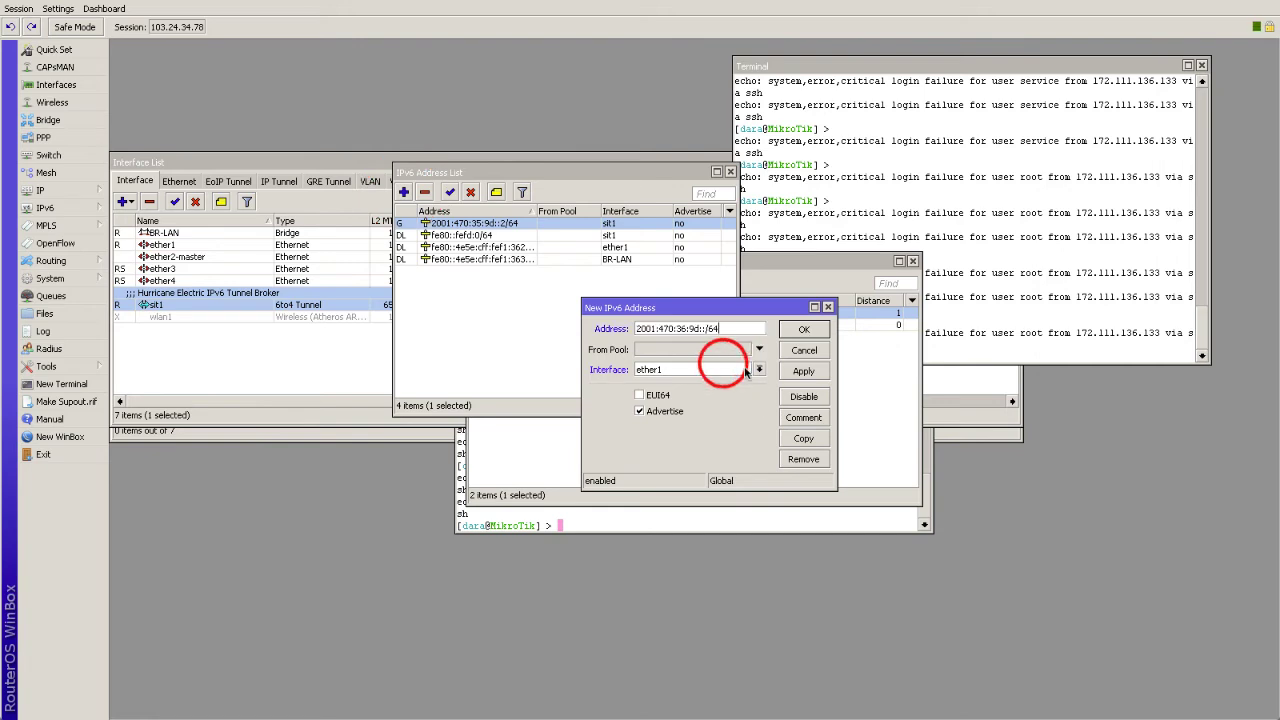
pyautogui.write('1')
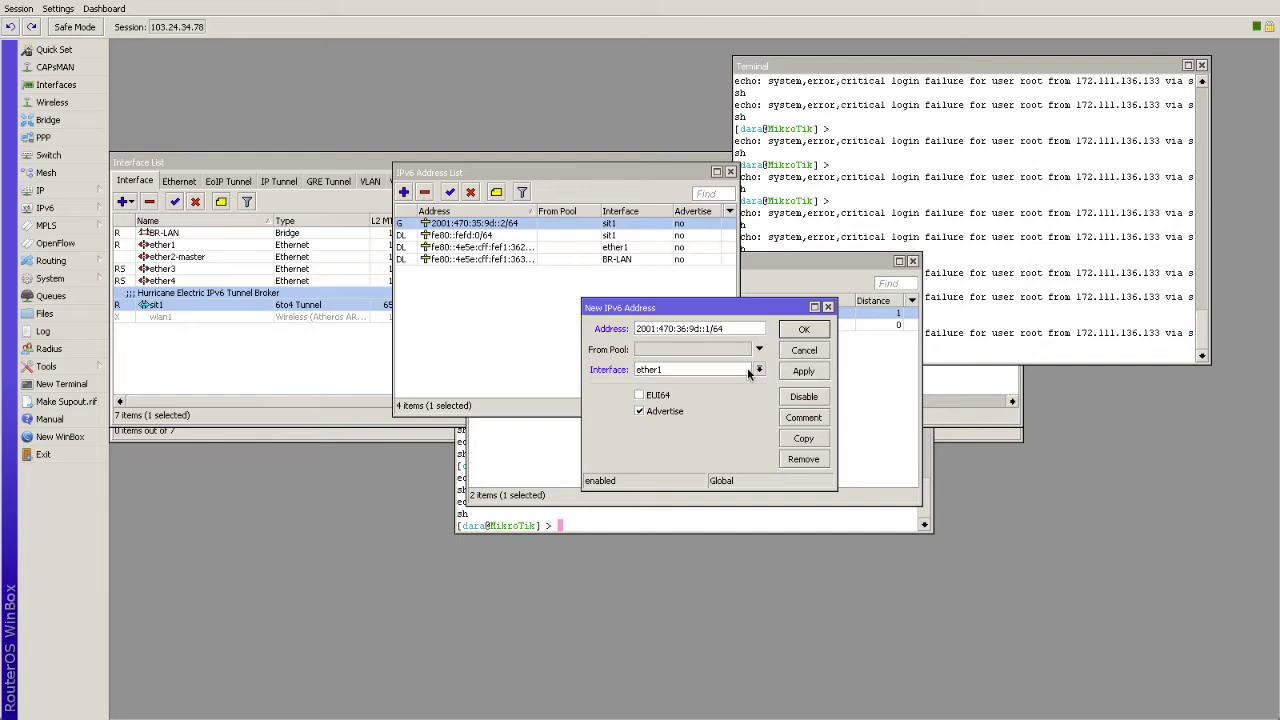
pyautogui.click(757, 370)
pyautogui.click(735, 382)
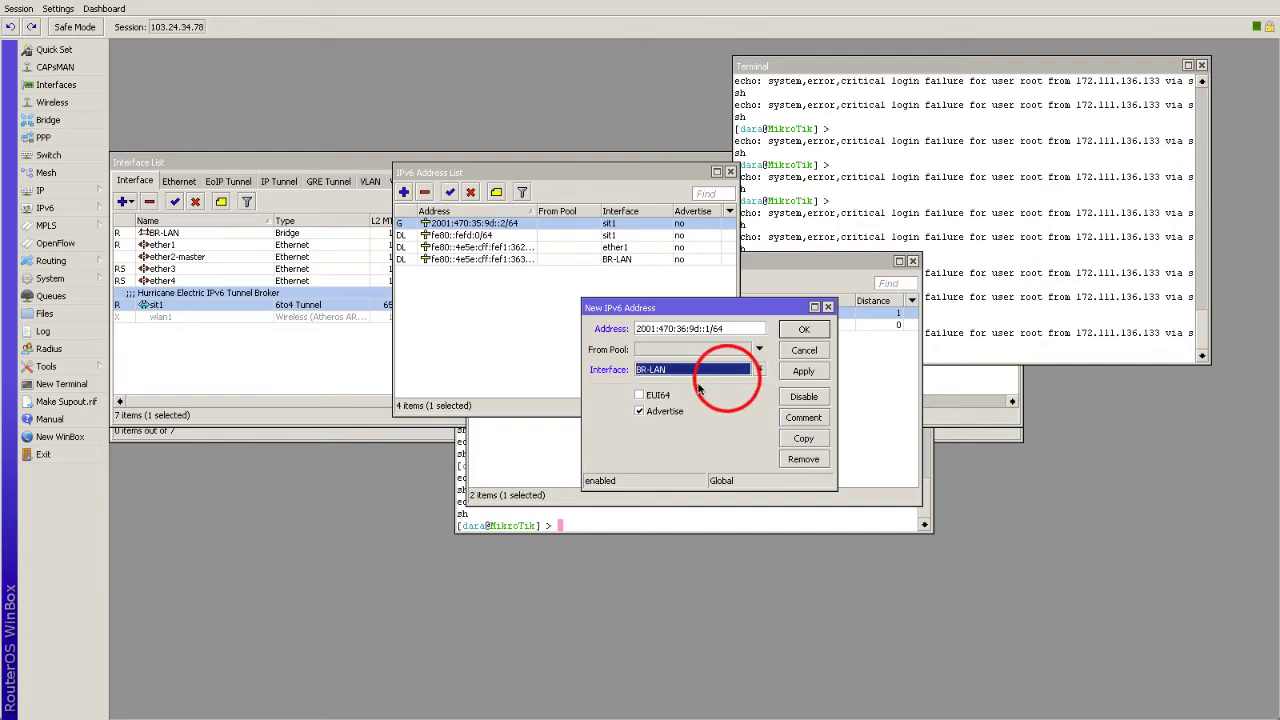
pyautogui.click(803, 371)
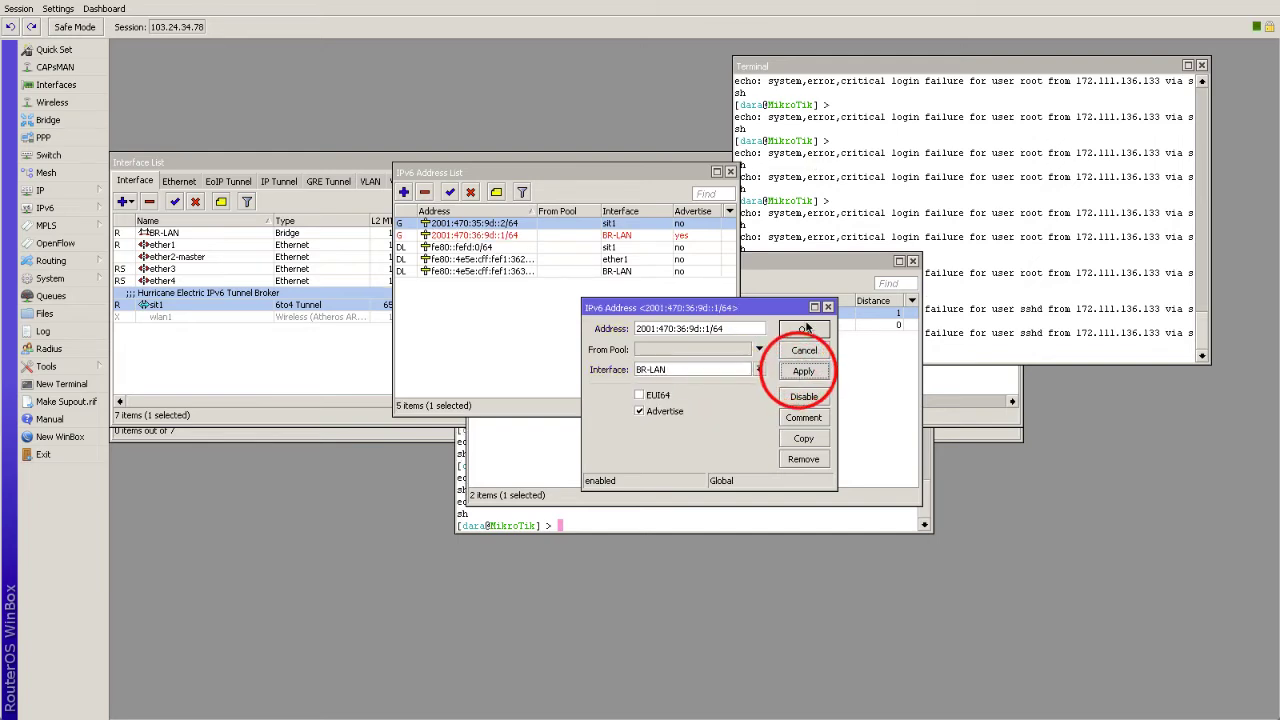
pyautogui.click(806, 328)
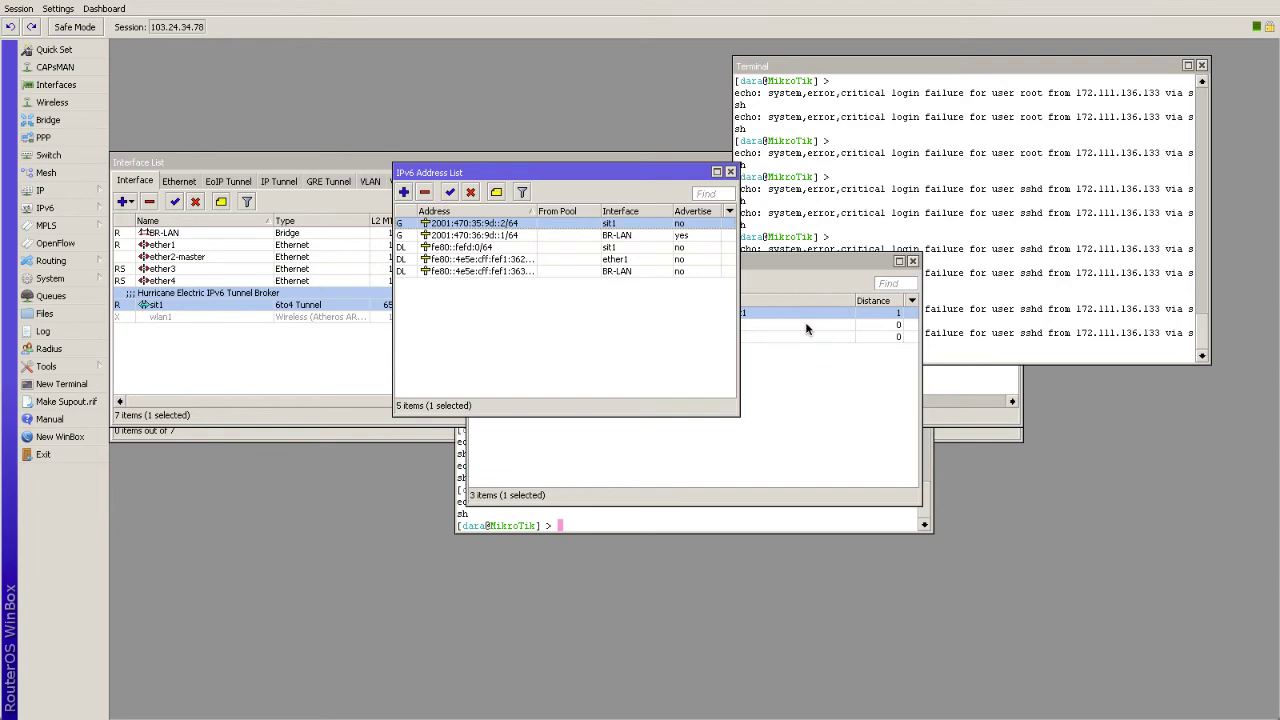
# - Open the router's DNS settings and copy the anycast IPv6 caching nameserver 2001:470:20::2 from the browser's Tunnel Details page
pyautogui.click(100, 191)
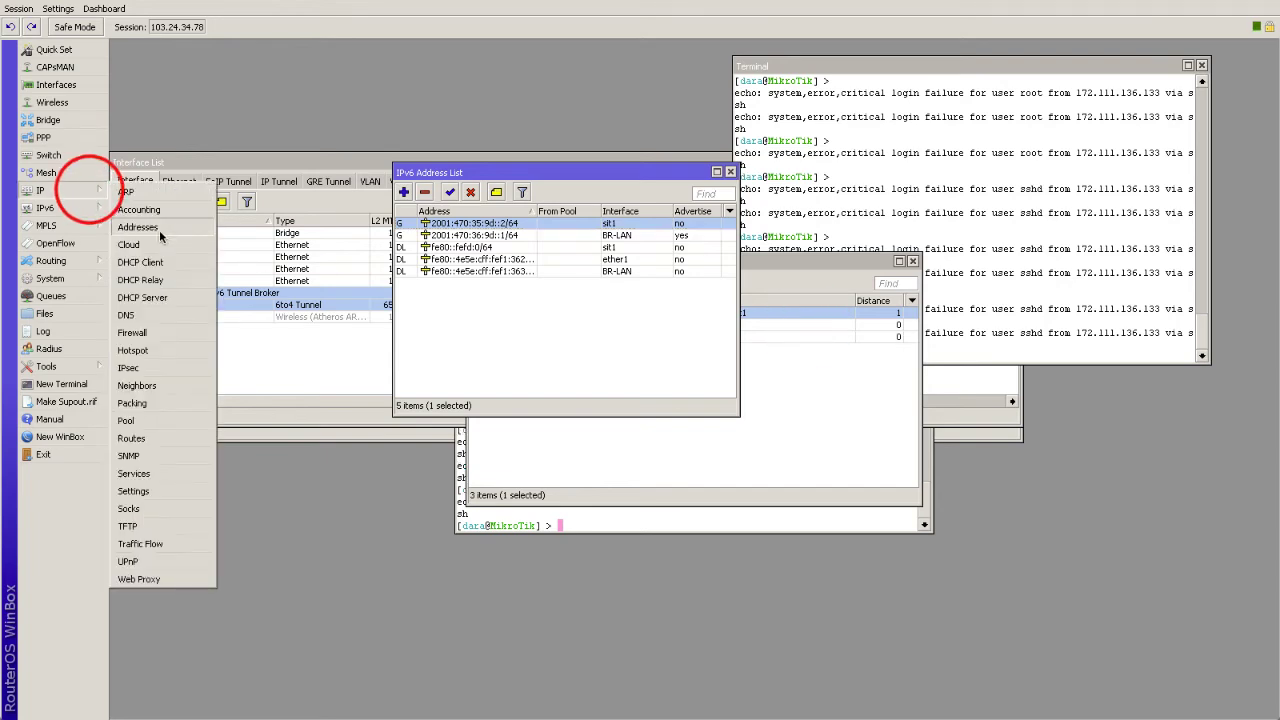
pyautogui.click(128, 314)
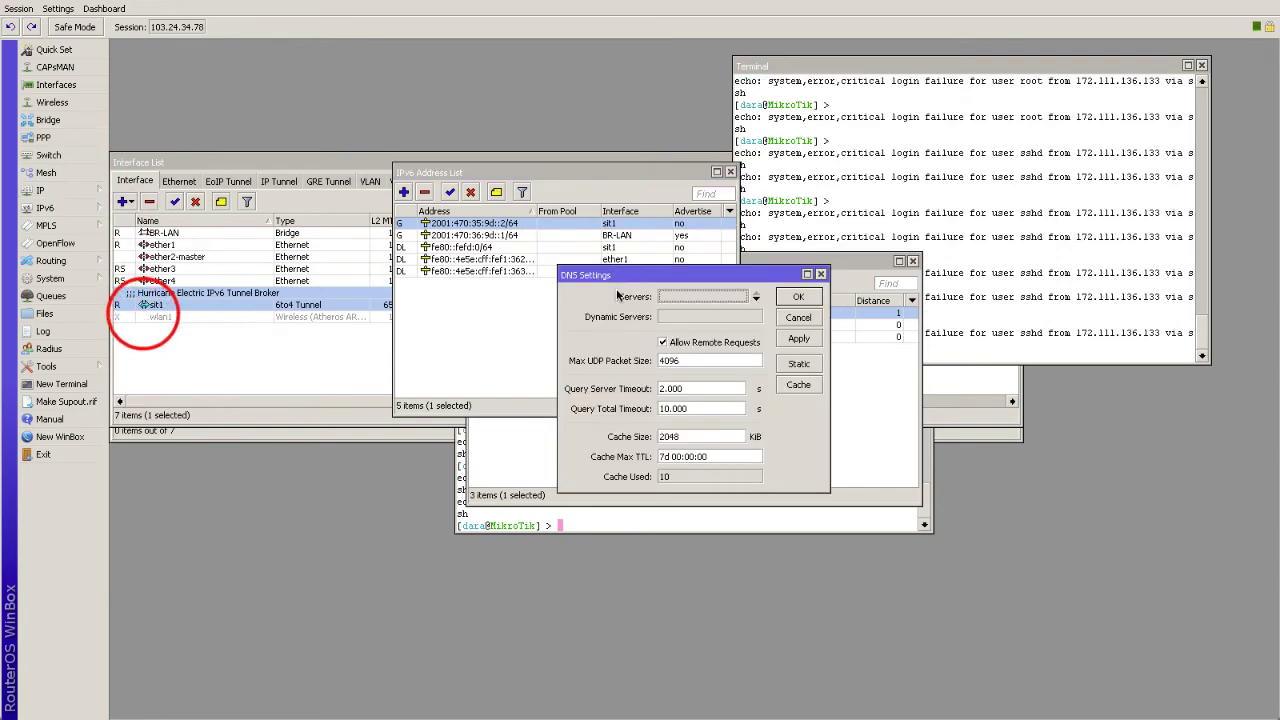
pyautogui.hotkey('ctrl', 'Right')
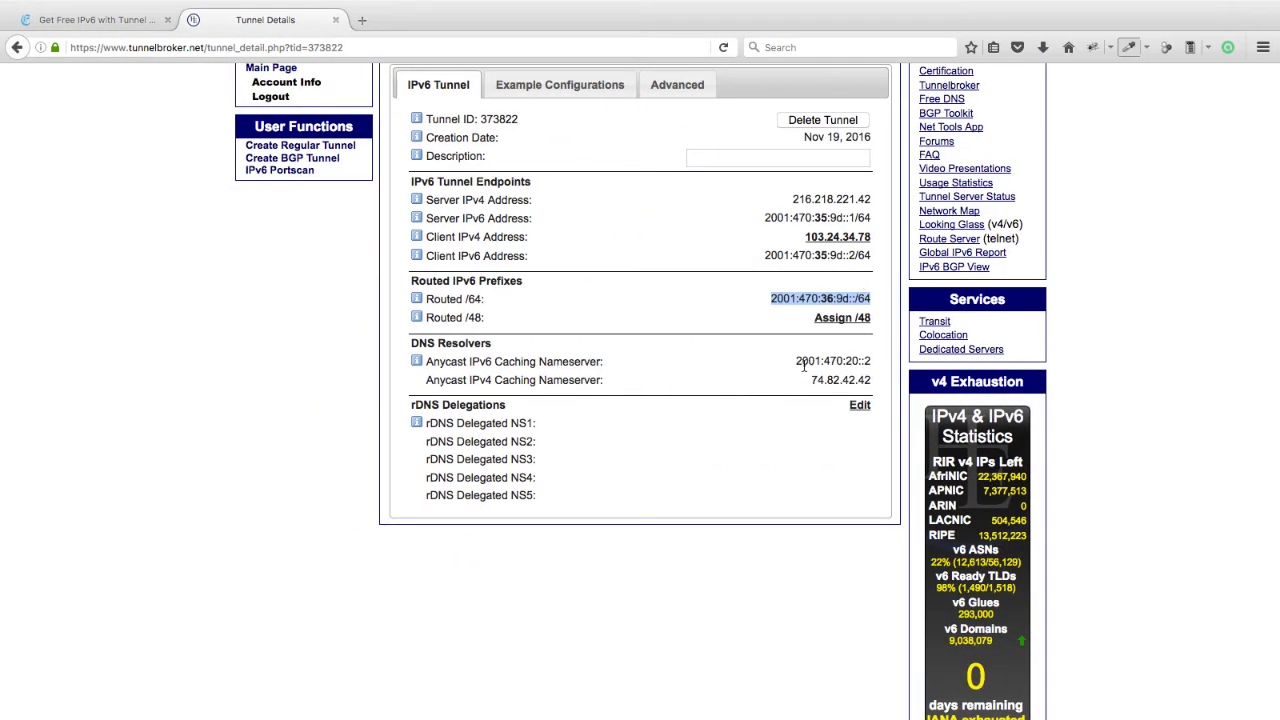
pyautogui.moveTo(797, 360); pyautogui.dragTo(869, 357)
pyautogui.hotkey('ctrl', 'c')
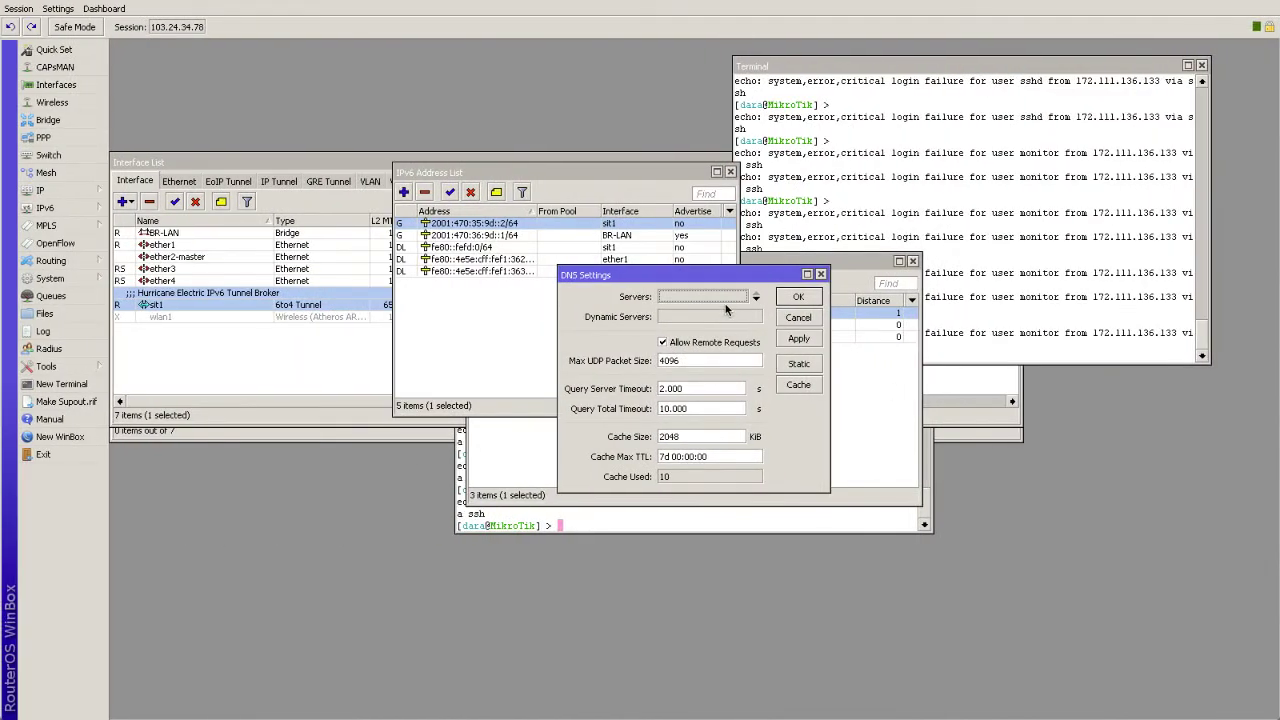
# - Set the router's DNS server to 2001:470:20::2 and save the DNS settings
pyautogui.click(727, 304)
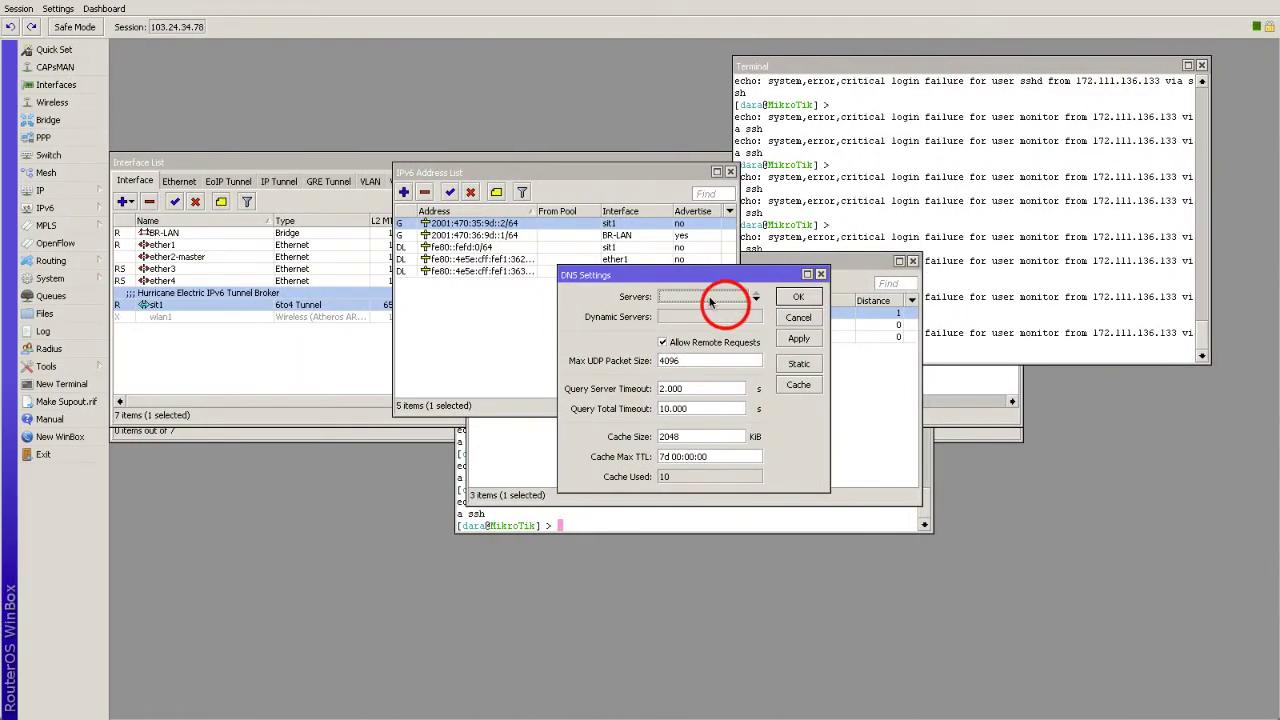
pyautogui.hotkey('ctrl', 'v')
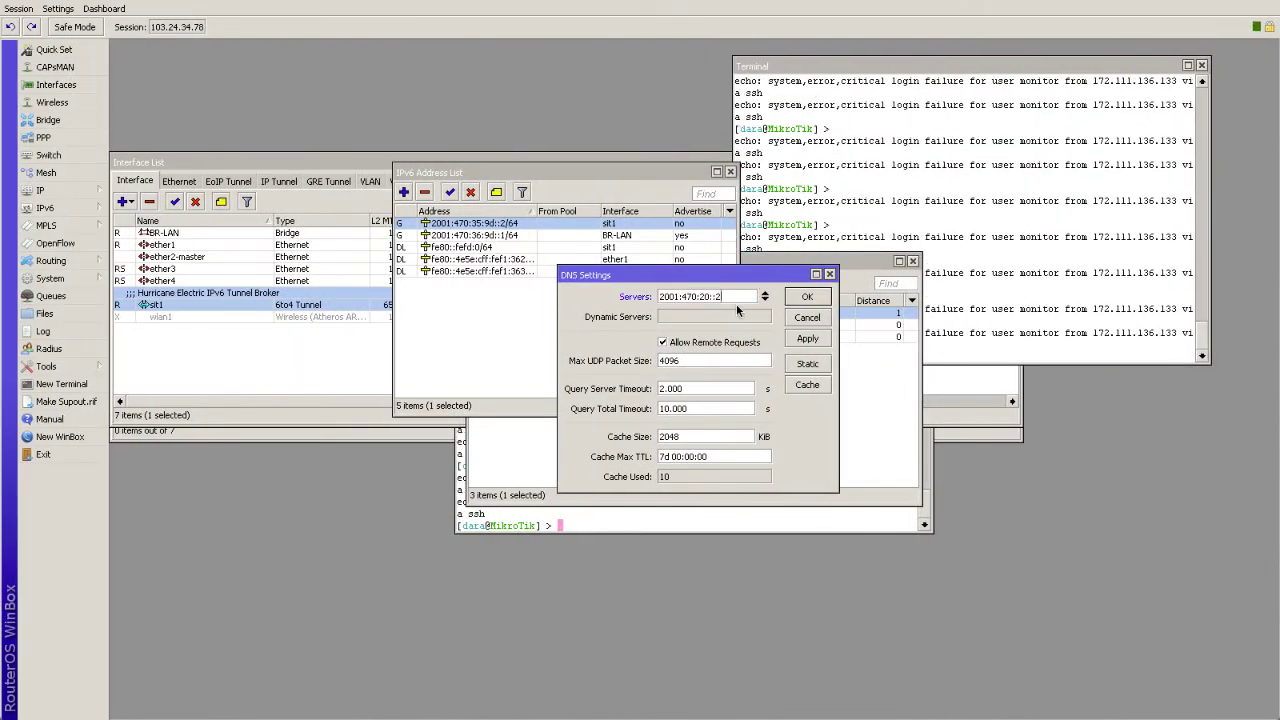
pyautogui.click(807, 338)
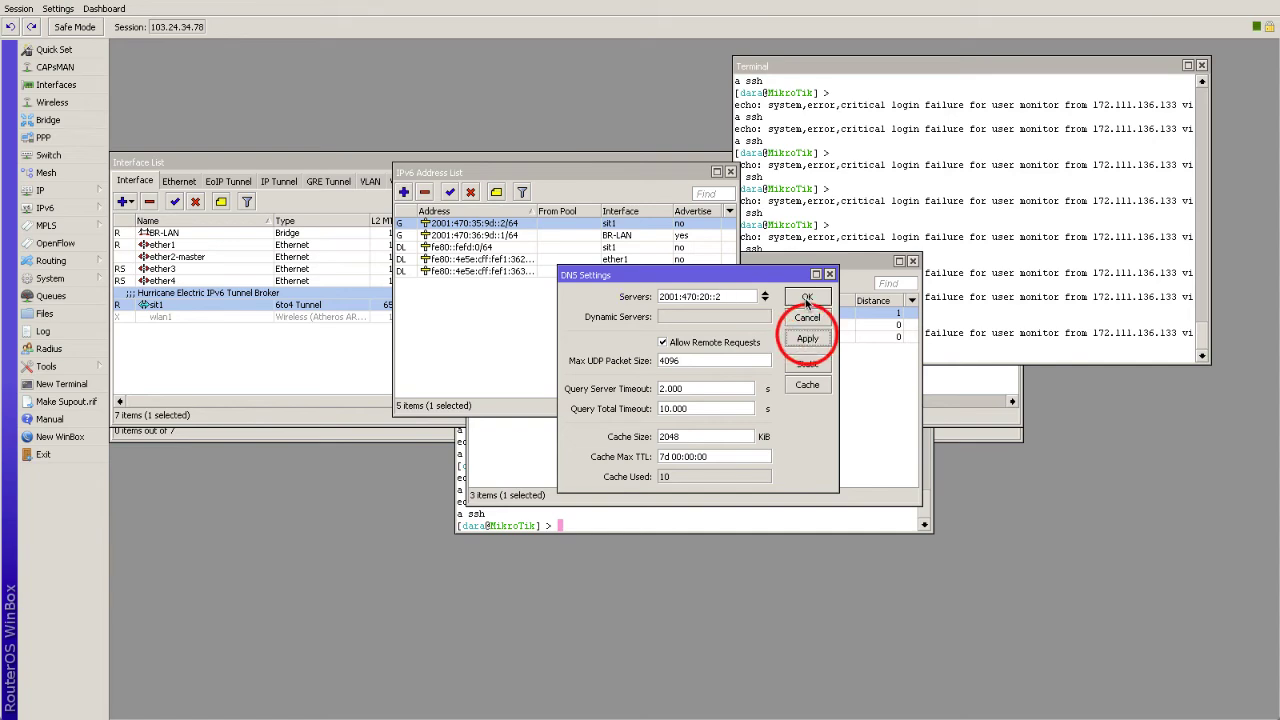
pyautogui.click(806, 298)
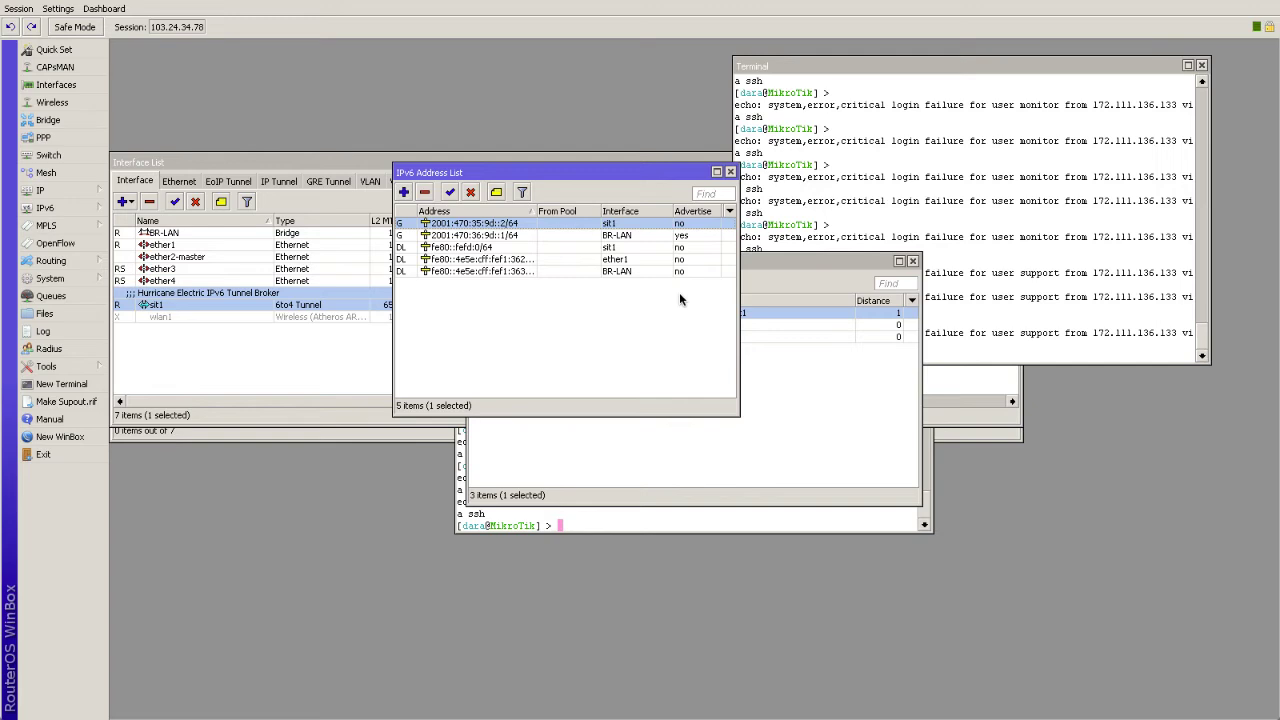
# - Close the router's Terminal window that shows the SSH login failure messages
pyautogui.click(951, 170)
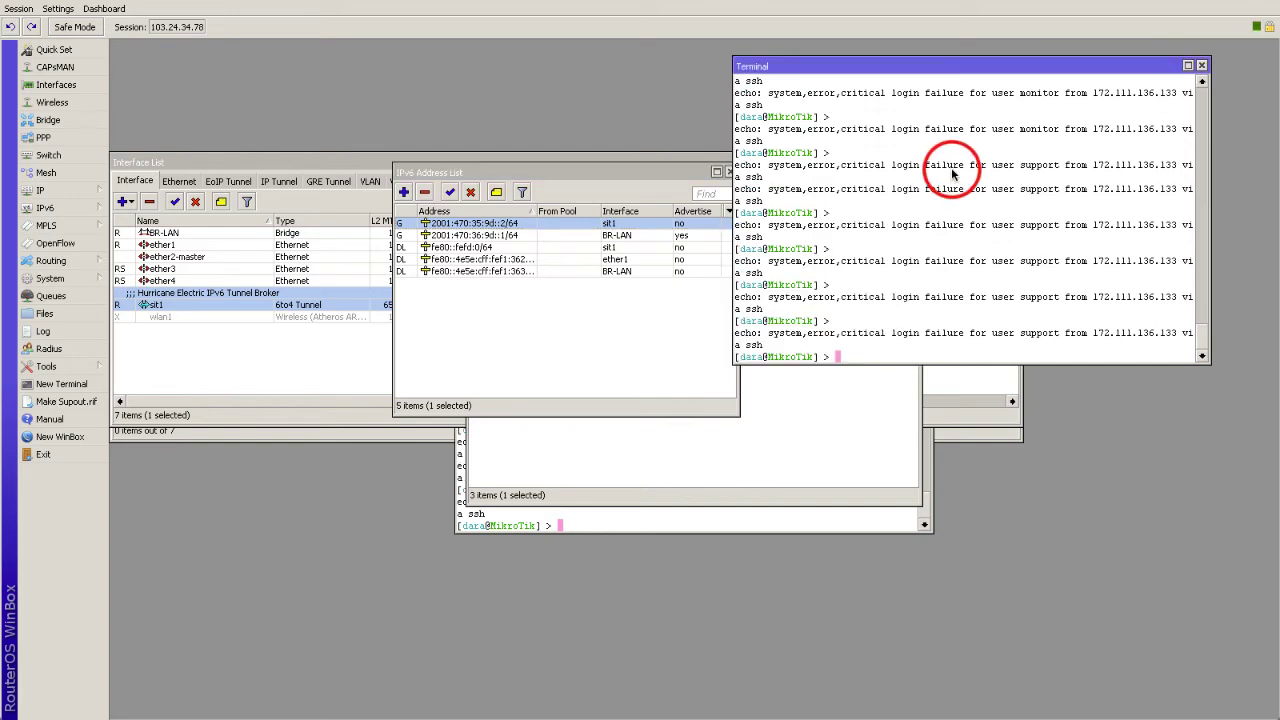
pyautogui.press('Return')
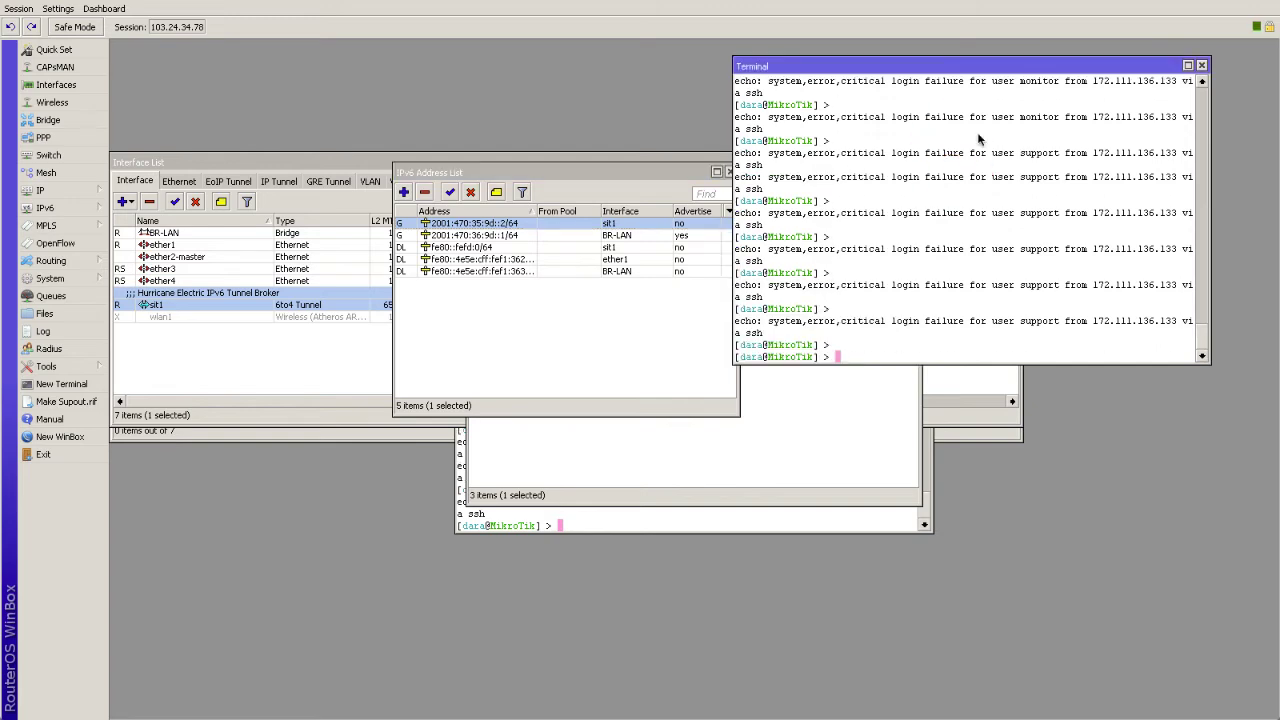
pyautogui.click(1202, 66)
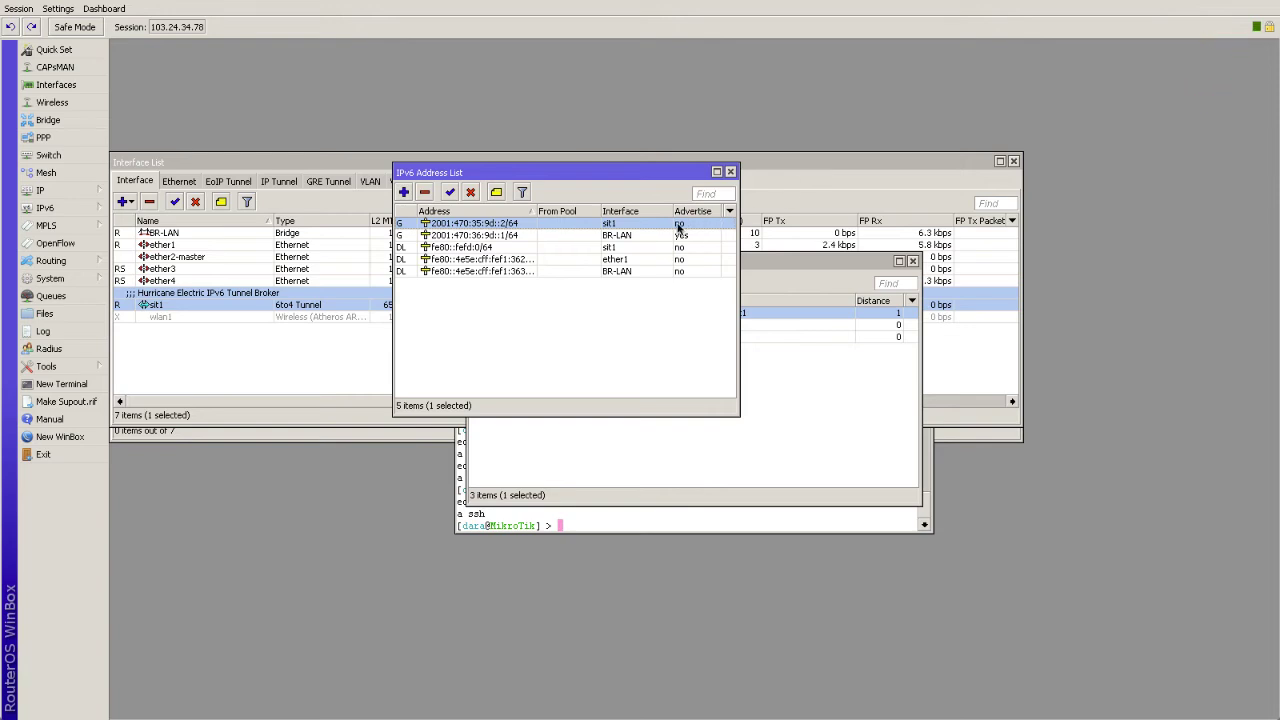
# - Review the sit1 tunnel's settings, checking its local address, and close its properties
pyautogui.doubleClick(195, 306)
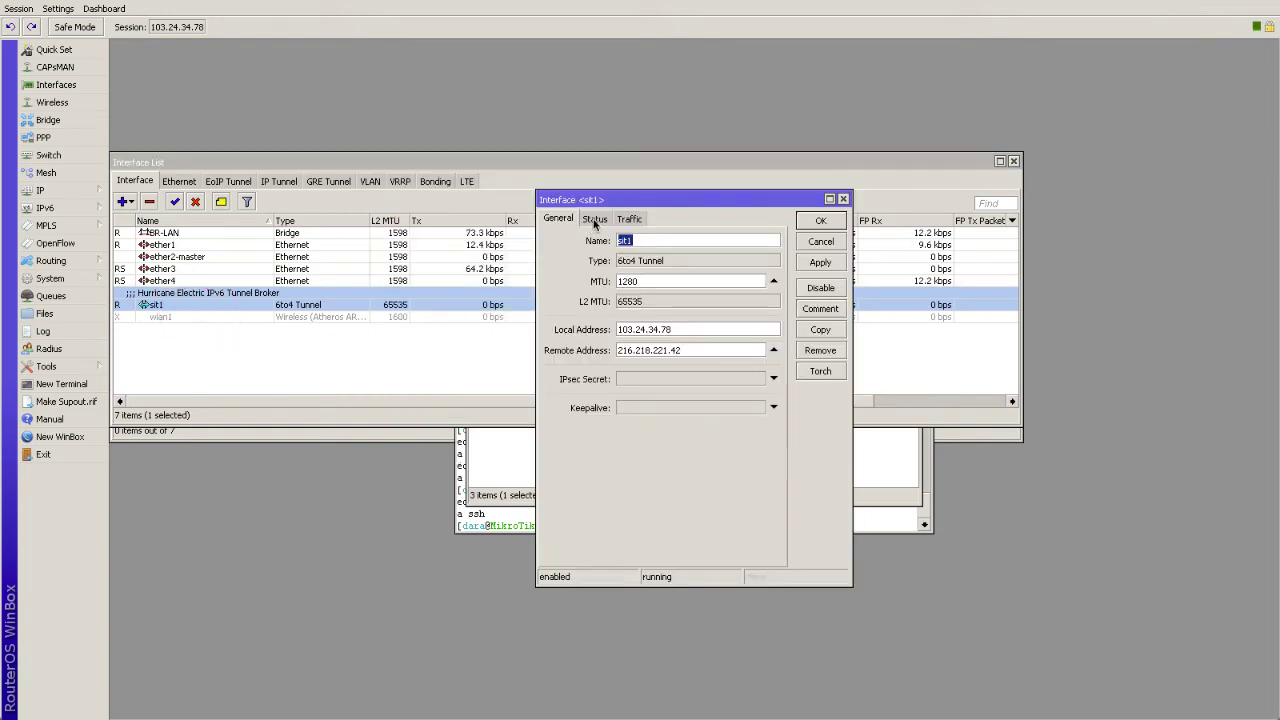
pyautogui.moveTo(689, 330); pyautogui.dragTo(616, 330)
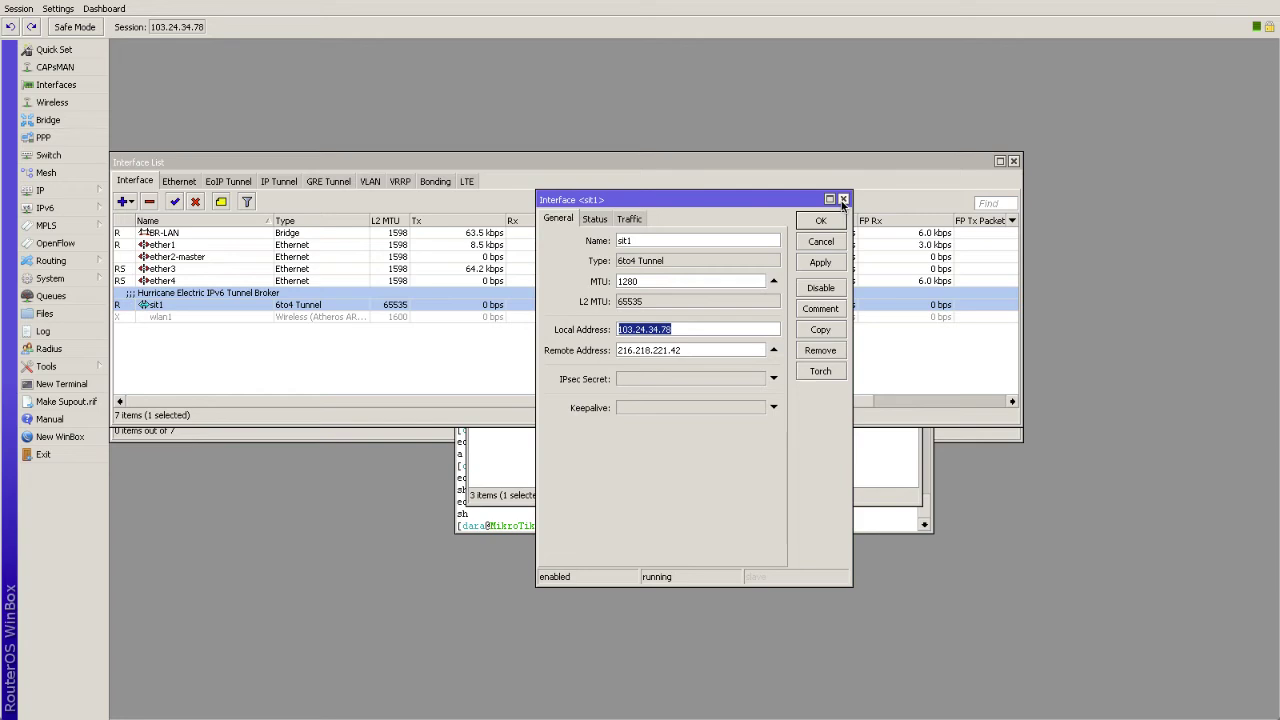
pyautogui.click(843, 200)
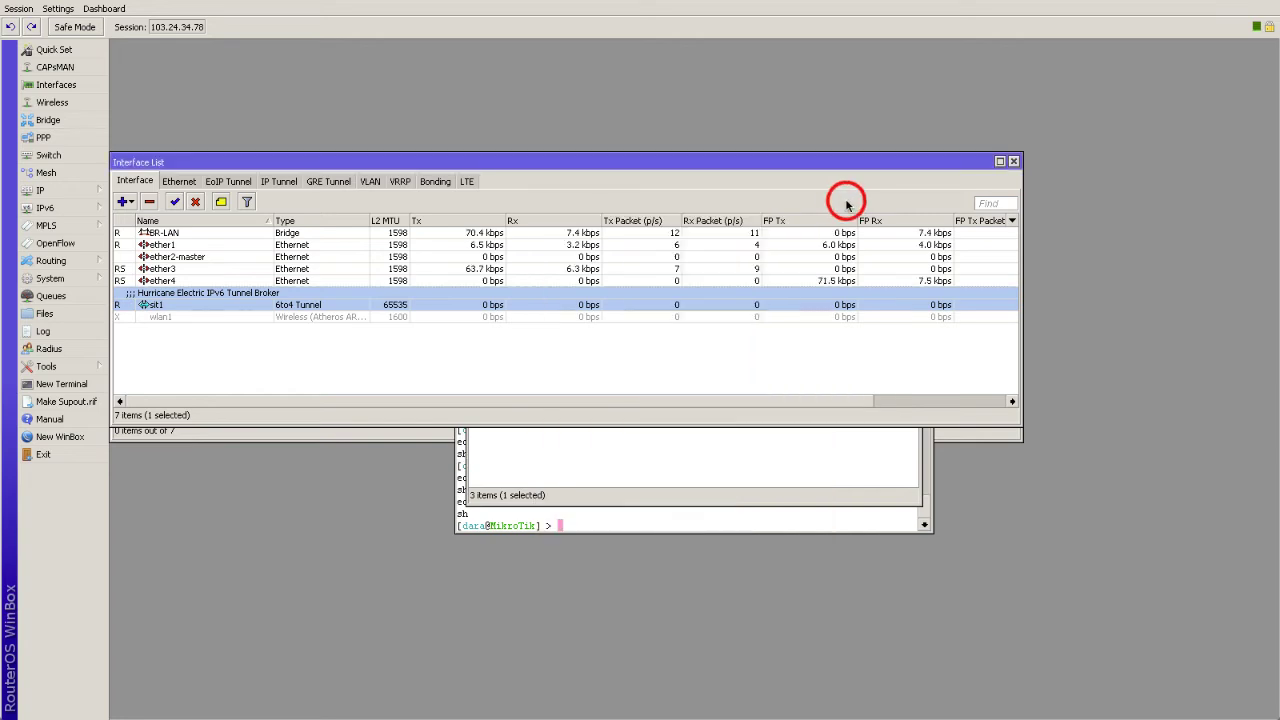
# - Review the router's IPv6 address list and compare it with the Server IPv6 Address on the browser's Tunnel Details page
pyautogui.click(97, 209)
pyautogui.click(130, 207)
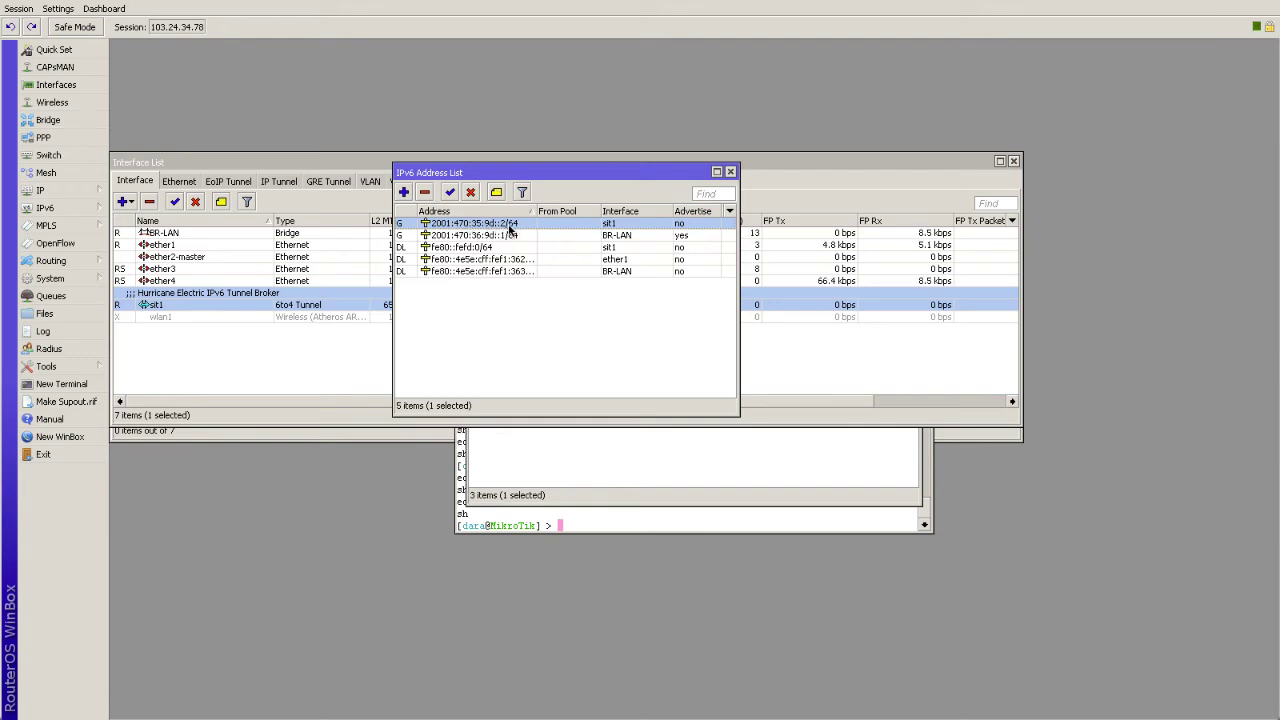
pyautogui.hotkey('ctrl', 'Right')
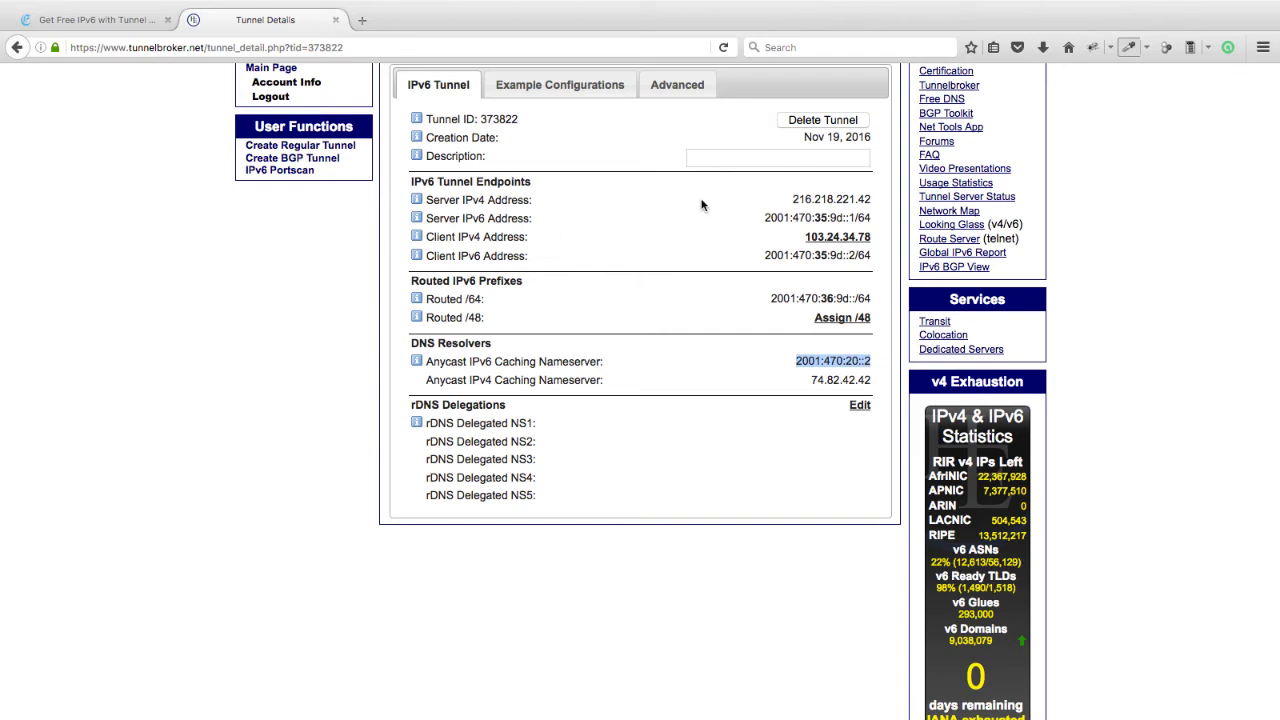
pyautogui.moveTo(762, 219); pyautogui.dragTo(855, 217)
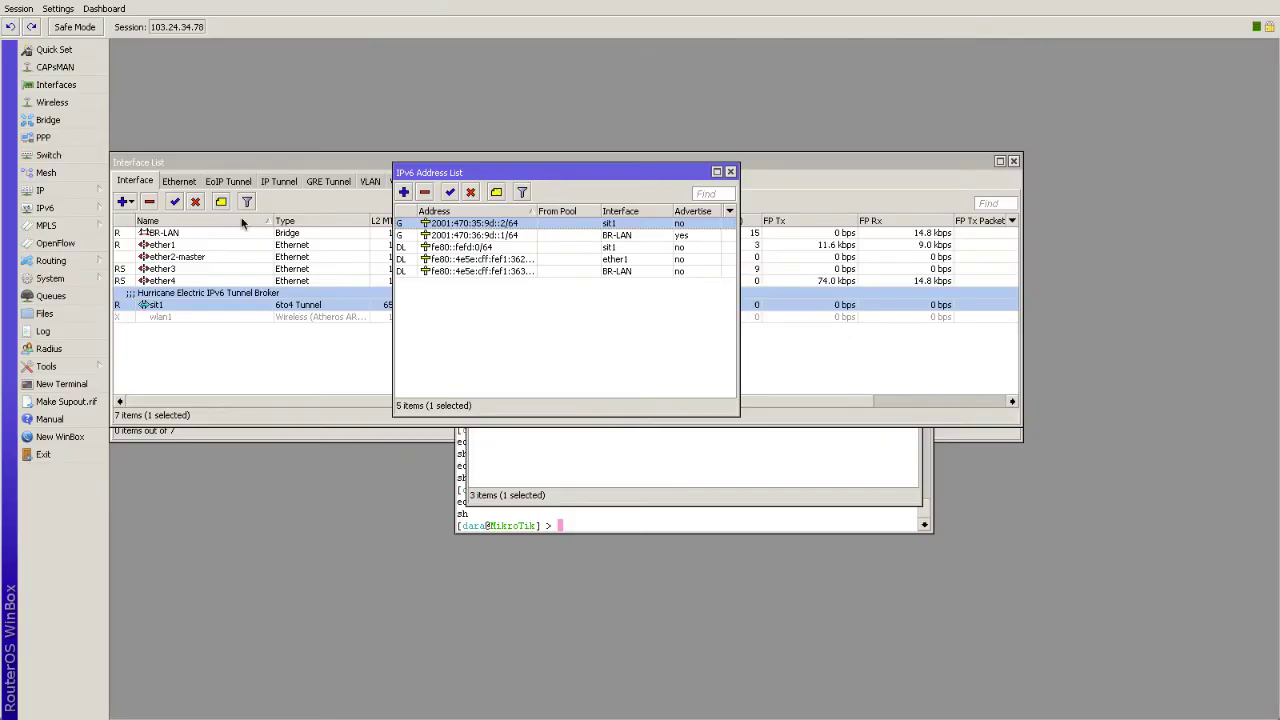
# - Switch back to WinBox and review the gateway of the default ::/0 route in the IPv6 route list
pyautogui.click(98, 213)
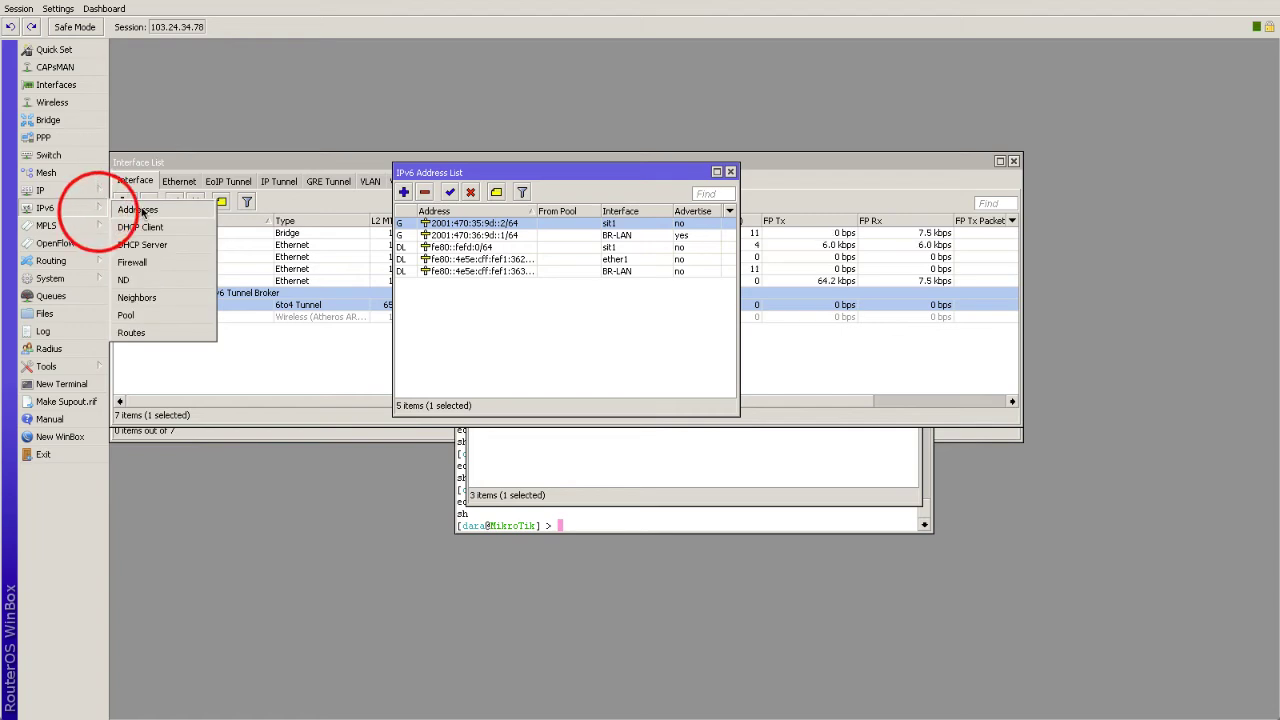
pyautogui.click(131, 332)
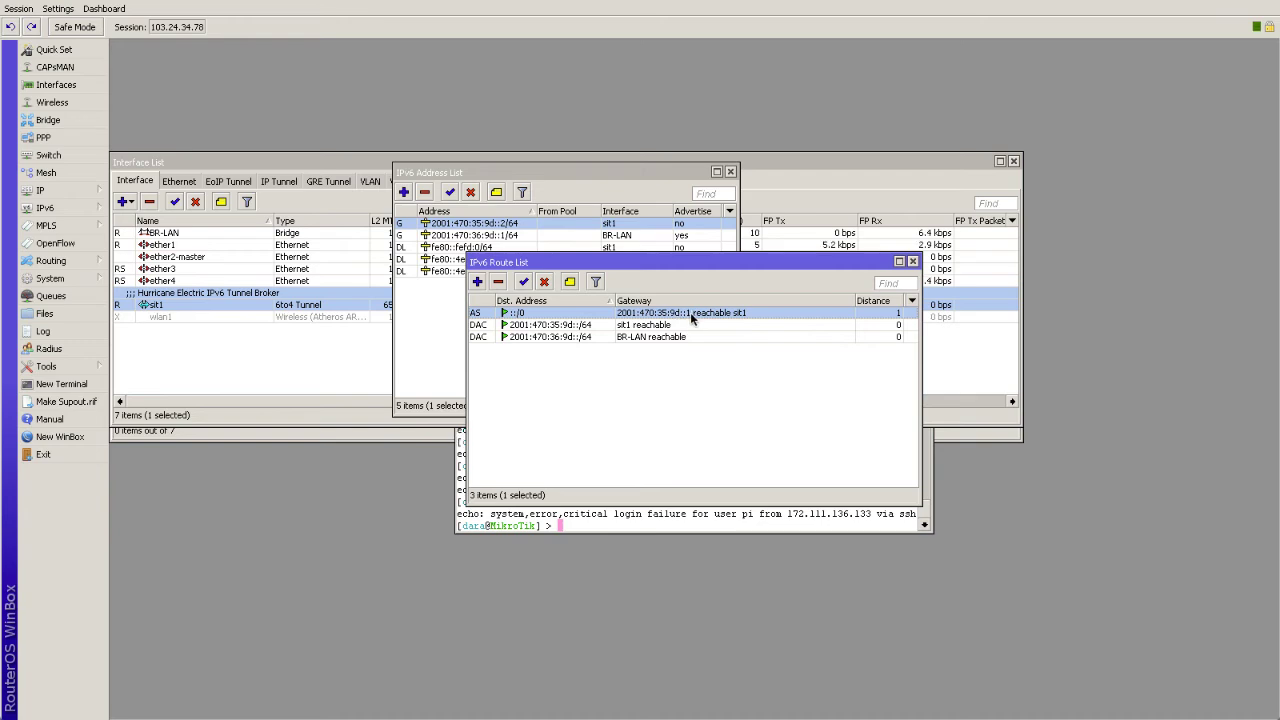
pyautogui.click(913, 261)
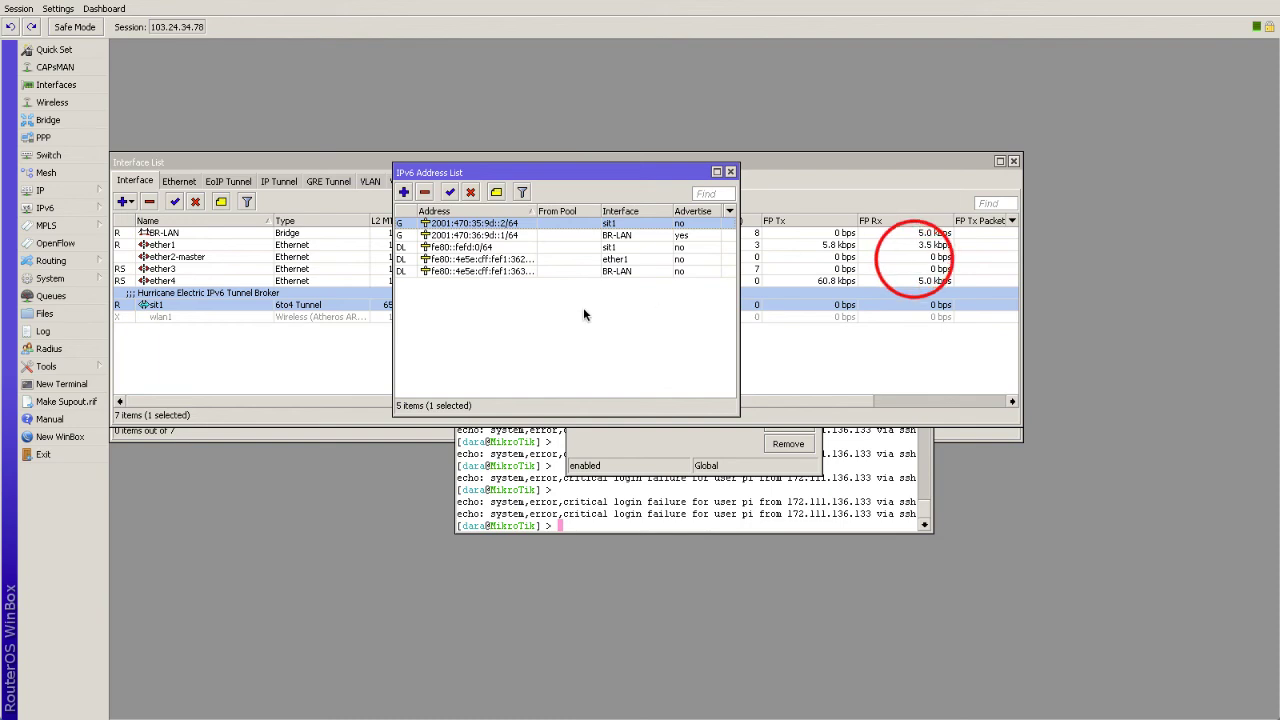
# - Compare the global IPv6 address on BR-LAN with the Routed /64 prefix on the browser's Tunnel Details page, and return to WinBox
pyautogui.click(537, 236)
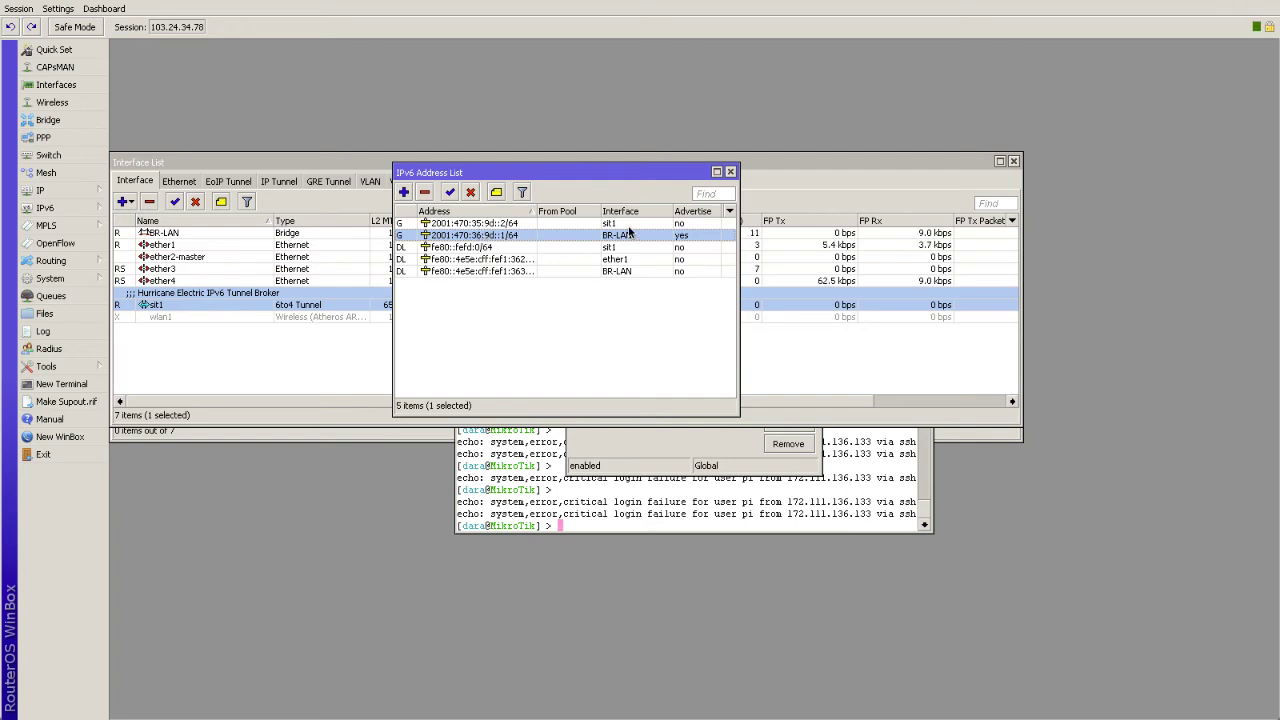
pyautogui.hotkey('ctrl', 'Right')
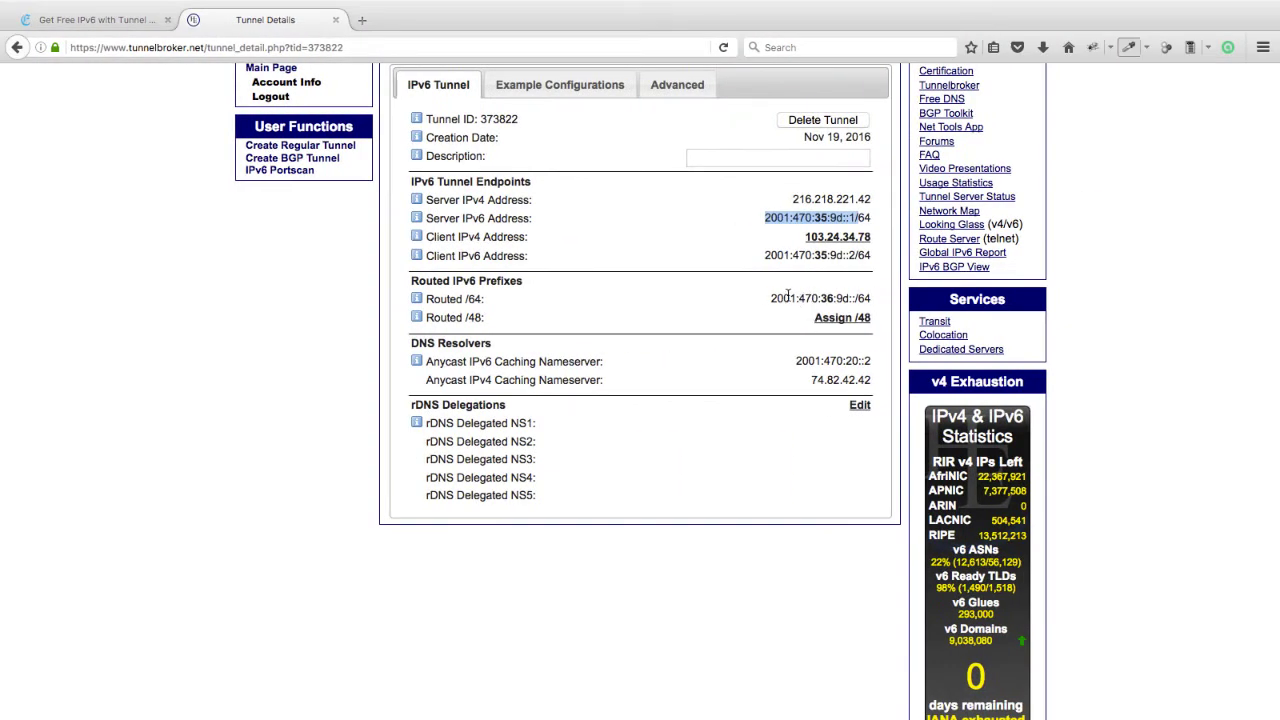
pyautogui.moveTo(770, 300); pyautogui.dragTo(853, 292)
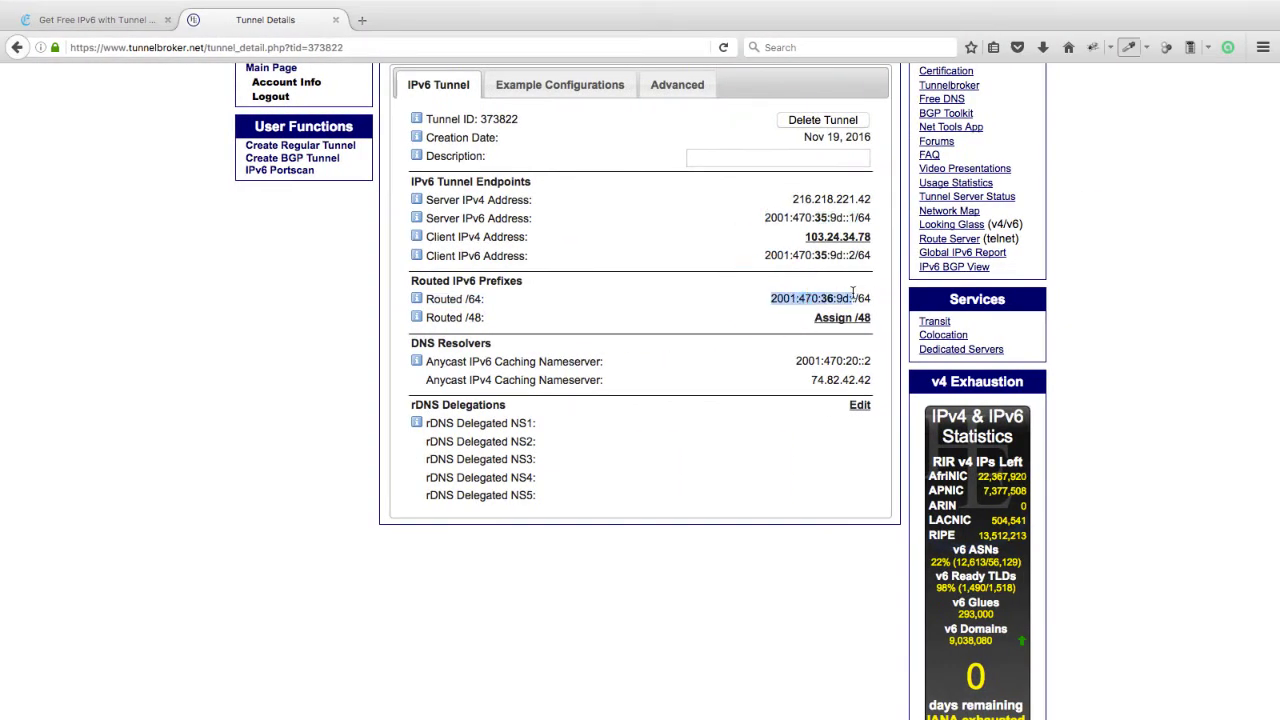
pyautogui.tripleClick(869, 293)
pyautogui.hotkey('ctrl', 'Left')
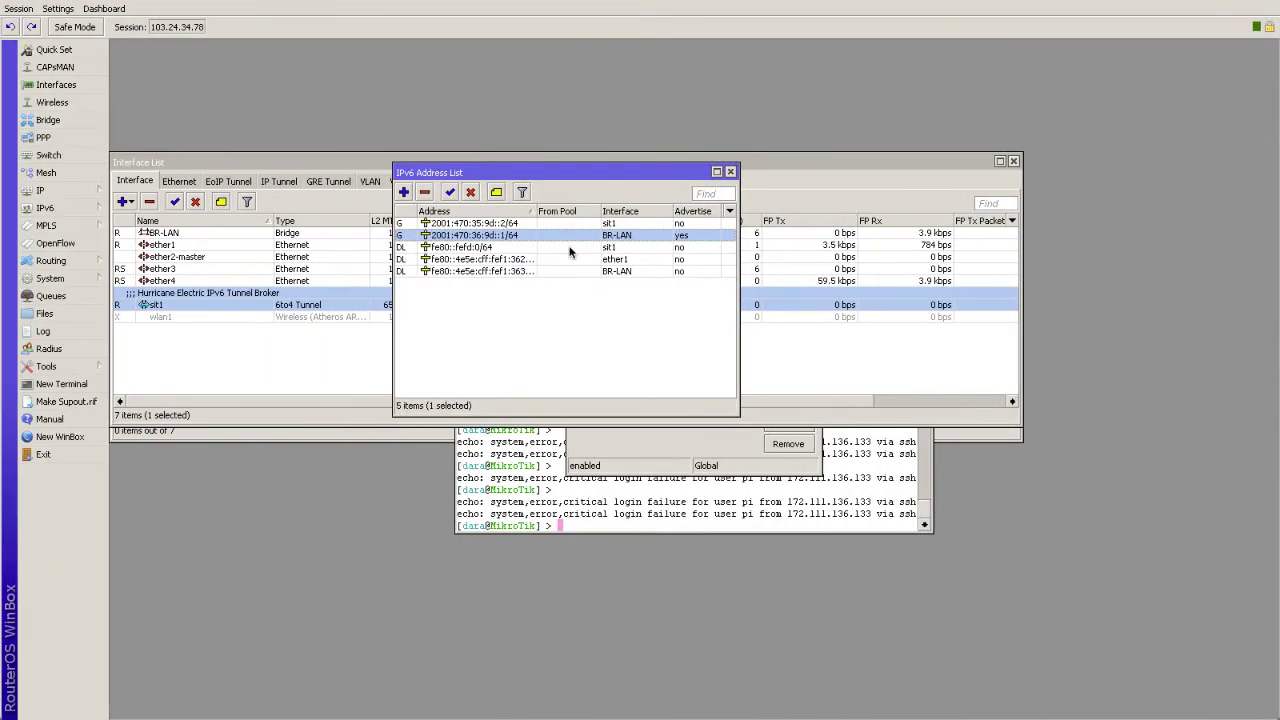
# - Review the router's configured DNS server and close the DNS settings
pyautogui.click(82, 191)
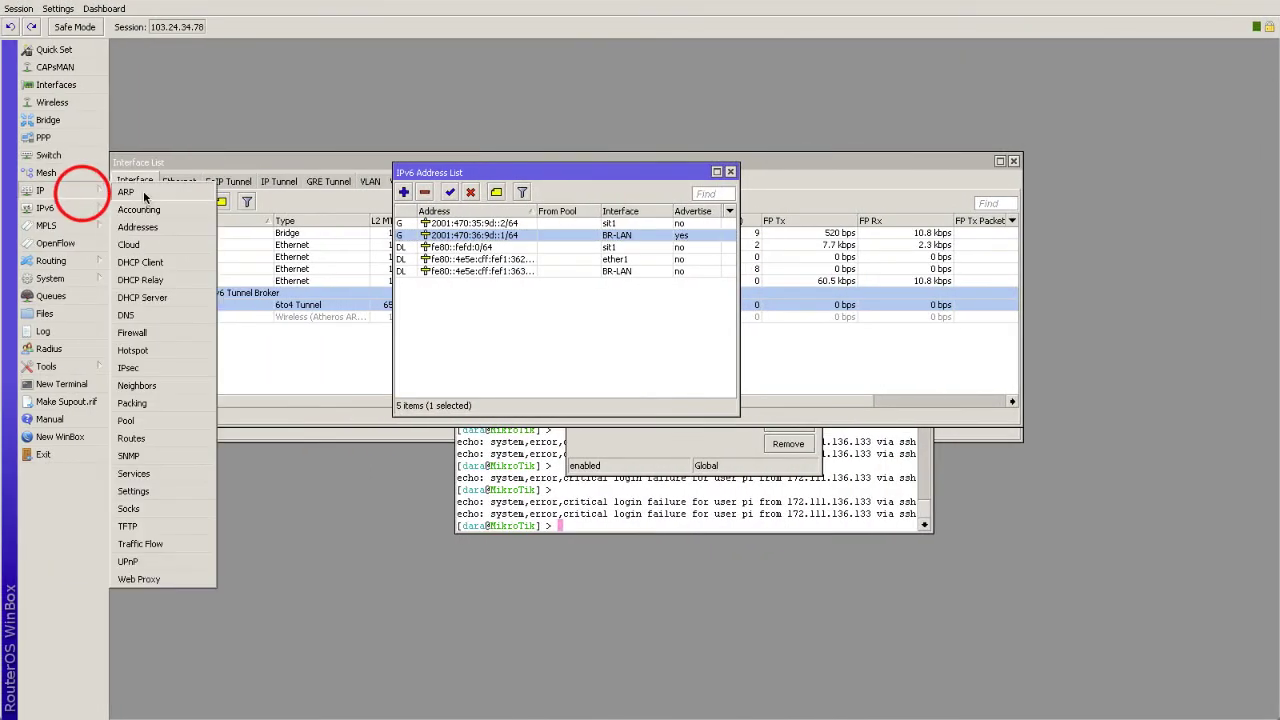
pyautogui.click(132, 315)
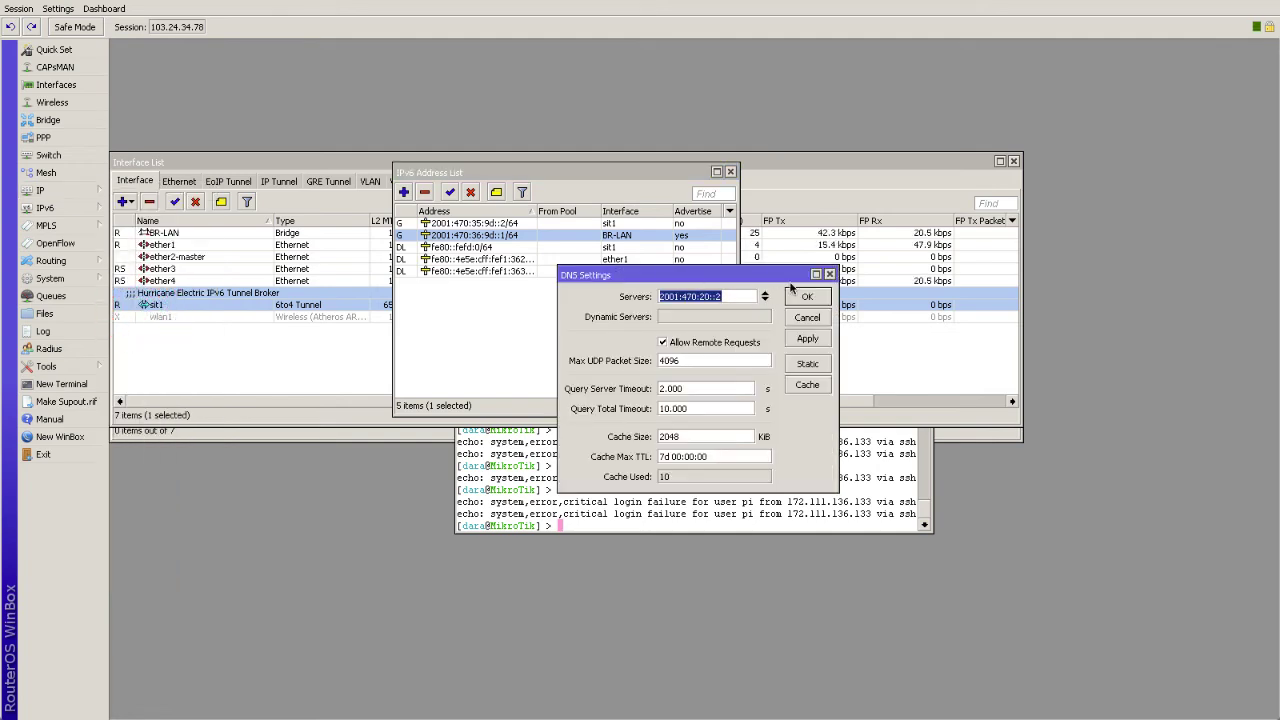
pyautogui.click(831, 274)
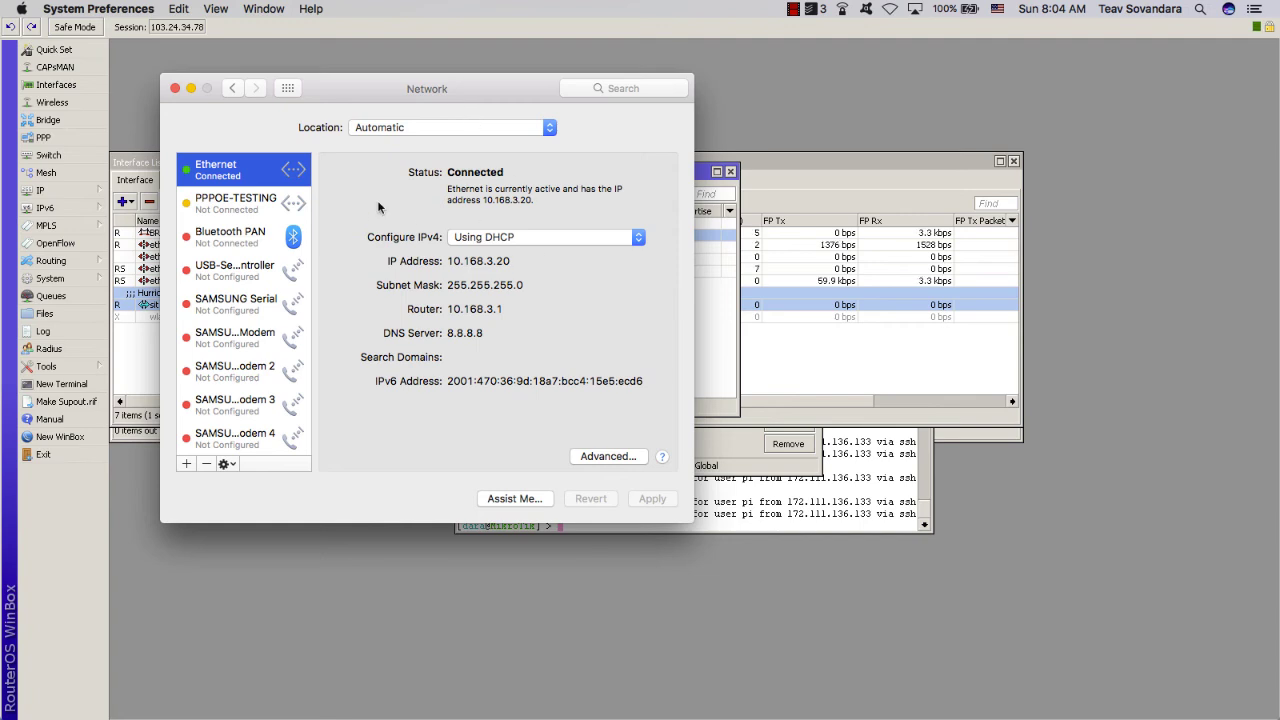
# - Check the Mac's Ethernet IPv6 address in Network preferences, and ping google.com from the Mac's Terminal, stopping after the first reply
pyautogui.moveTo(449, 382); pyautogui.dragTo(642, 383)
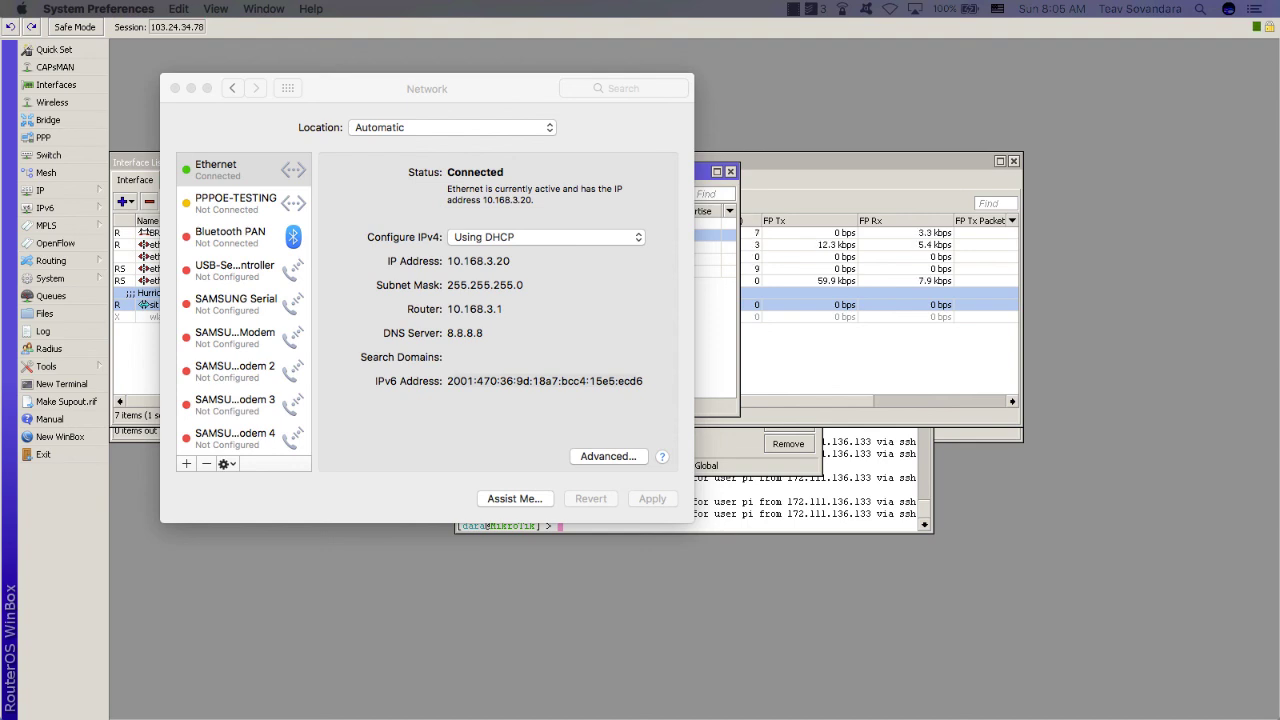
pyautogui.press('Return')
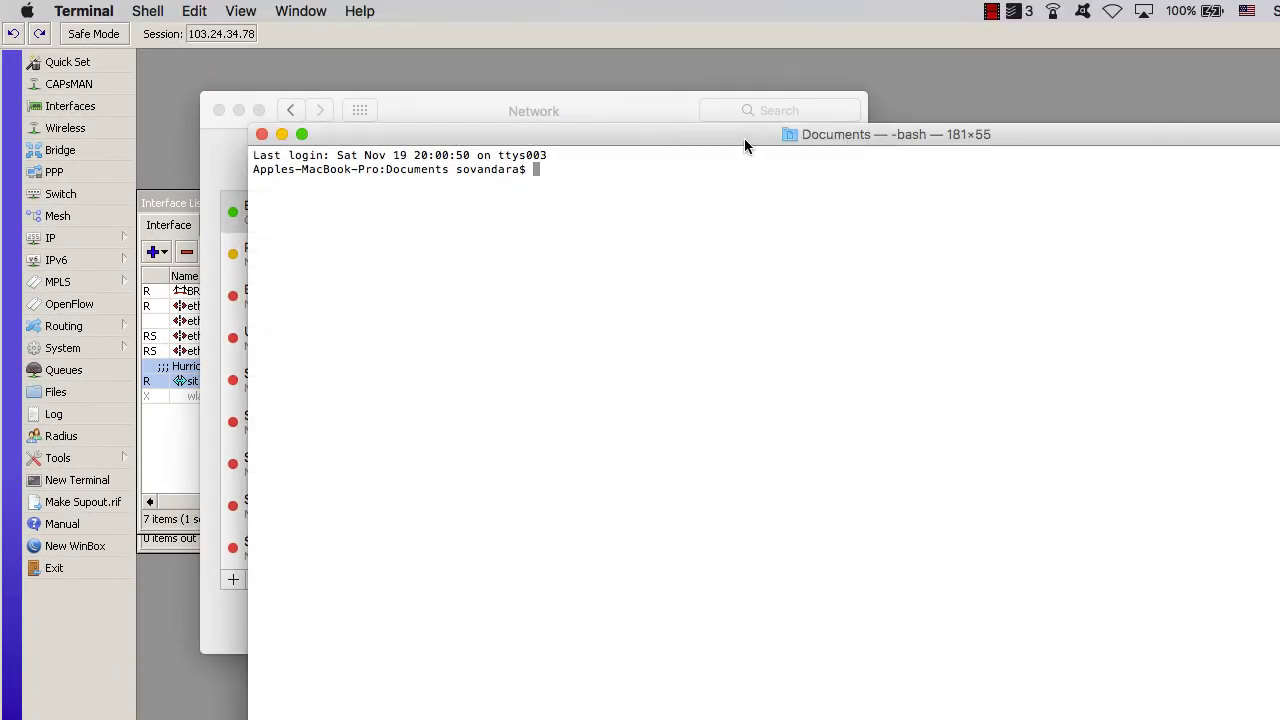
pyautogui.moveTo(744, 138); pyautogui.dragTo(740, 104)
pyautogui.write('ping ')
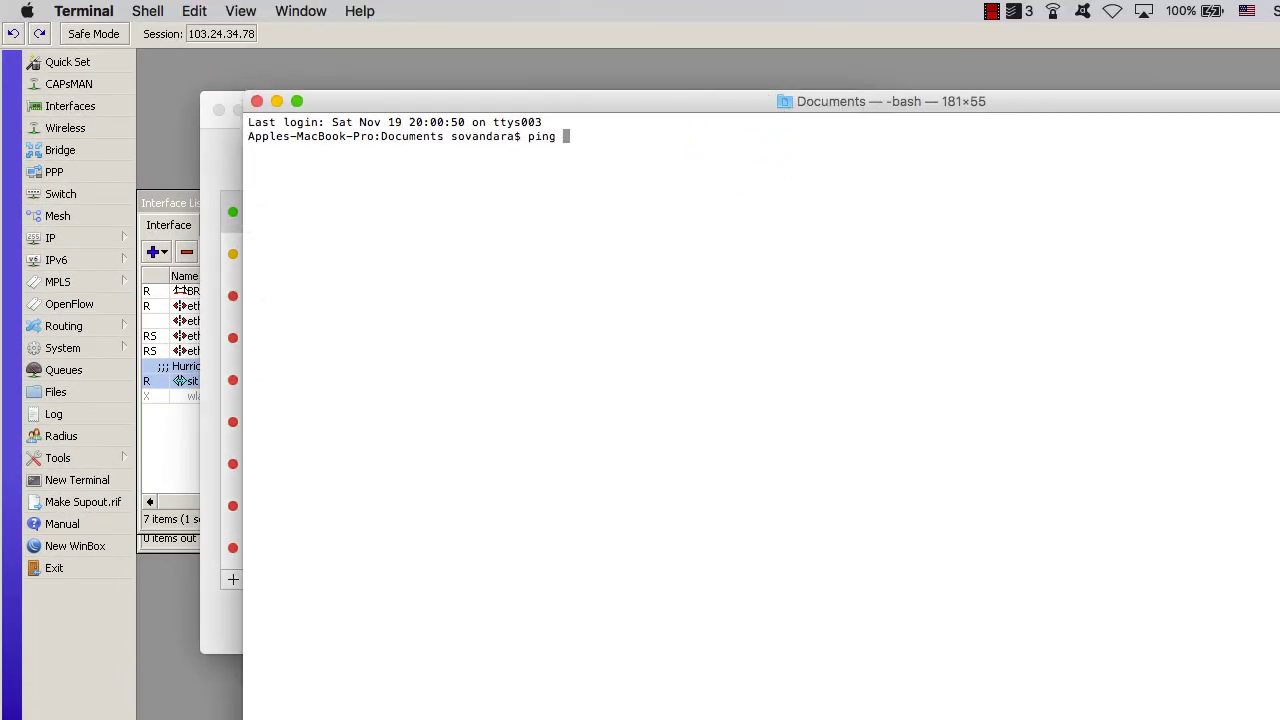
pyautogui.write('google.com')
pyautogui.press('Return')
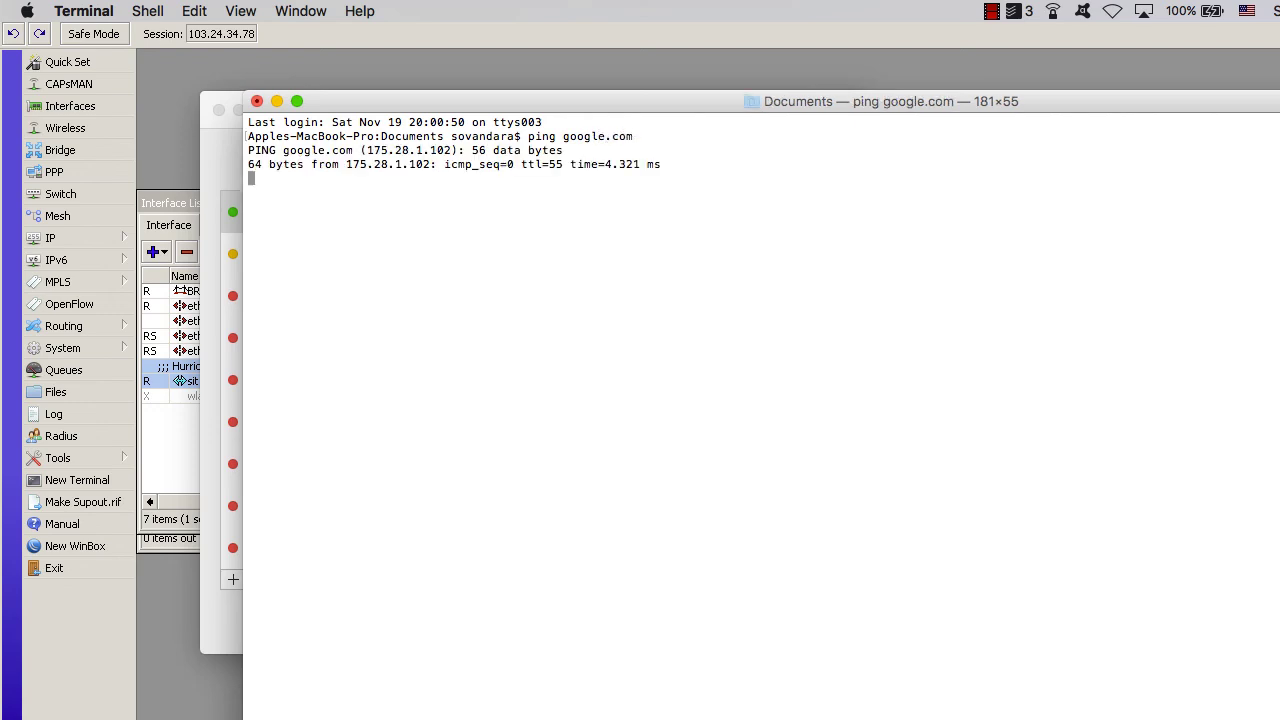
pyautogui.hotkey('ctrl', 'c')
# - Try to ping google.com over IPv6 by adding the -6 option to the previous ping command
pyautogui.press('Up')
pyautogui.press('Left')
pyautogui.press('Left')
pyautogui.press('Left')
pyautogui.press('Left')
pyautogui.press('Left')
pyautogui.press('Left')
pyautogui.press('Left')
pyautogui.press('Left')
pyautogui.press('Left')
pyautogui.press('Left')
pyautogui.press('Left')
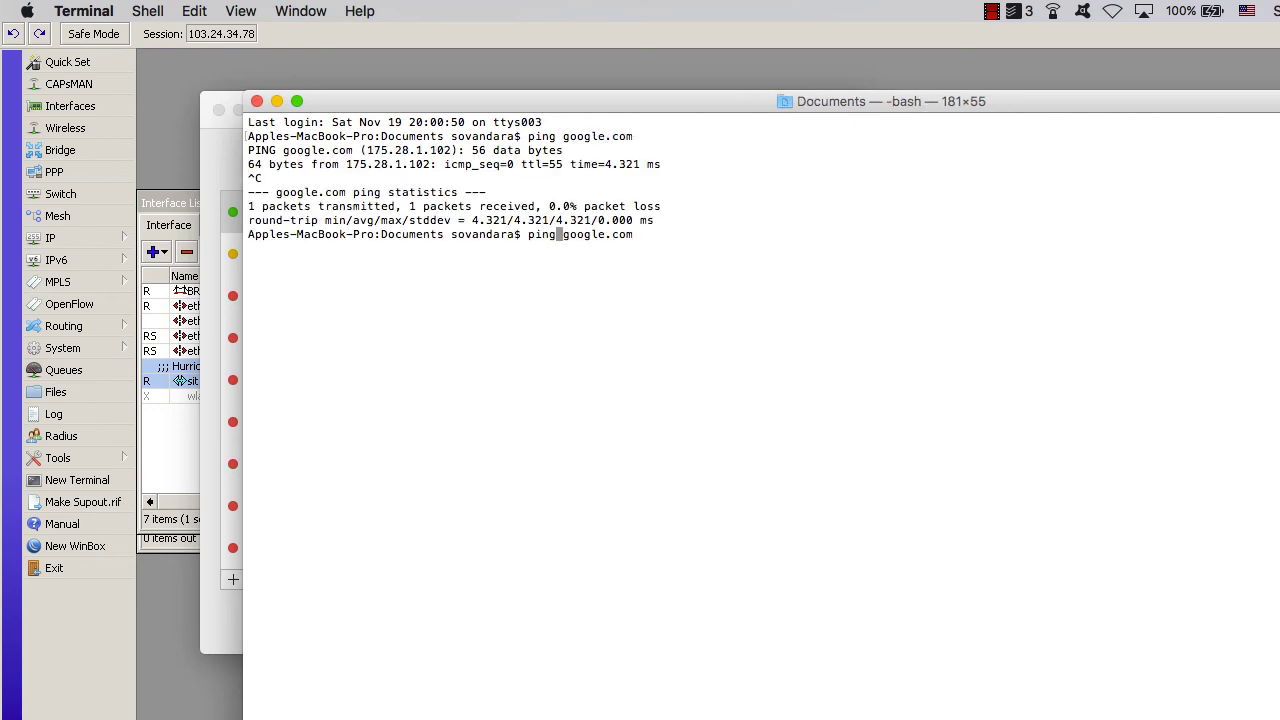
pyautogui.write('-6')
pyautogui.press('Return')
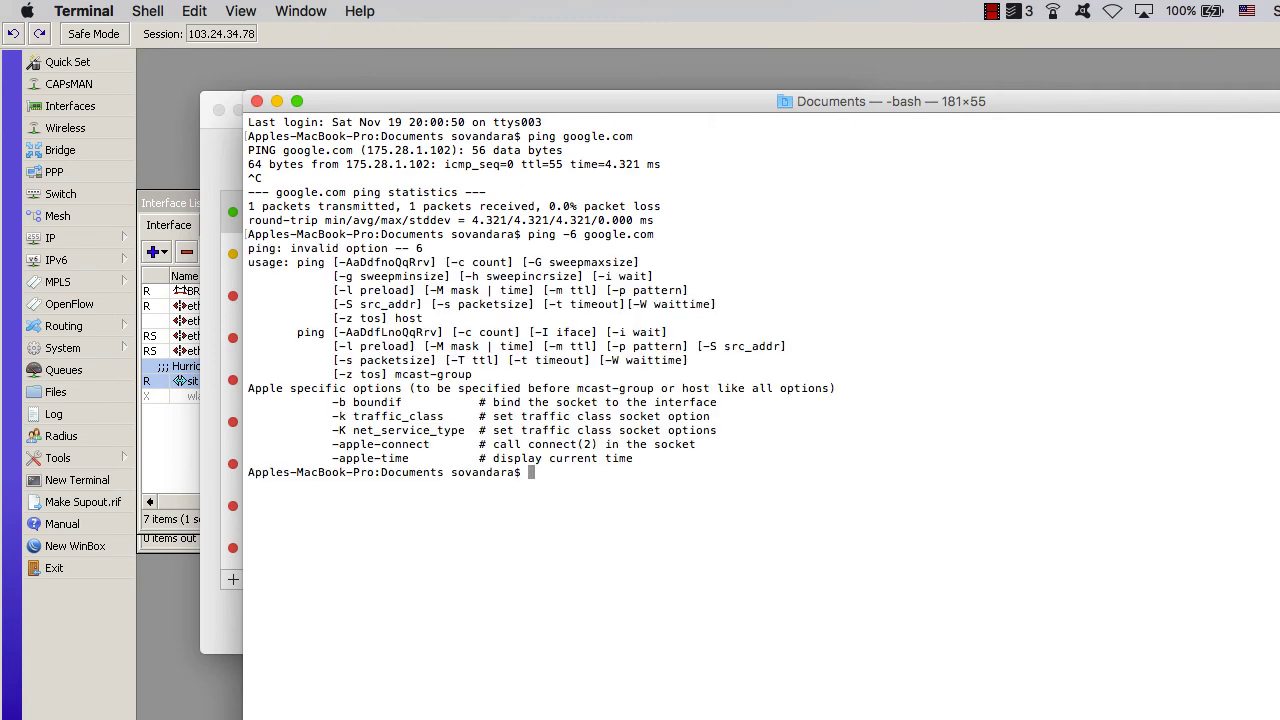
# - Ping google.com over IPv6 by changing the last command to ping6 google.com and running it
pyautogui.press('Up')
pyautogui.press('Left')
pyautogui.press('Left')
pyautogui.press('Left')
pyautogui.press('Left')
pyautogui.press('Left')
pyautogui.press('Left')
pyautogui.press('Left')
pyautogui.press('Left')
pyautogui.press('Left')
pyautogui.press('Left')
pyautogui.press('Left')
pyautogui.press('BackSpace')
pyautogui.press('BackSpace')
pyautogui.press('BackSpace')
pyautogui.write('6')
pyautogui.press('Return')
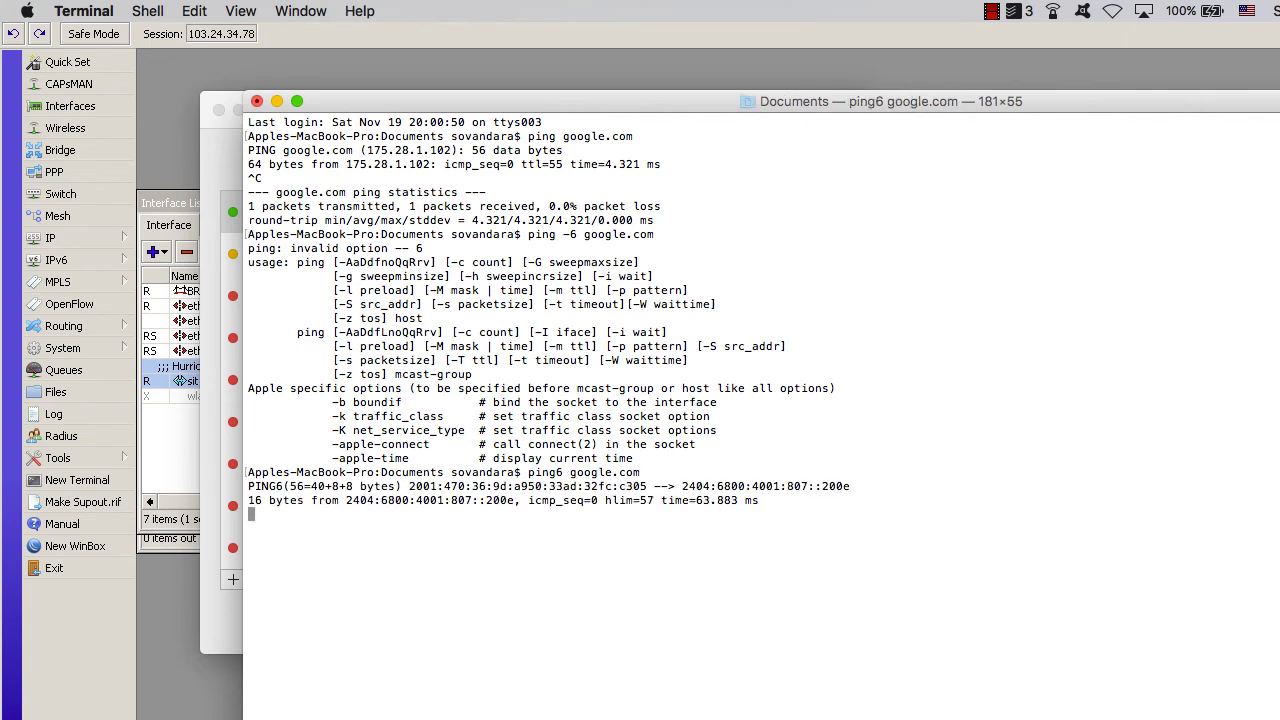